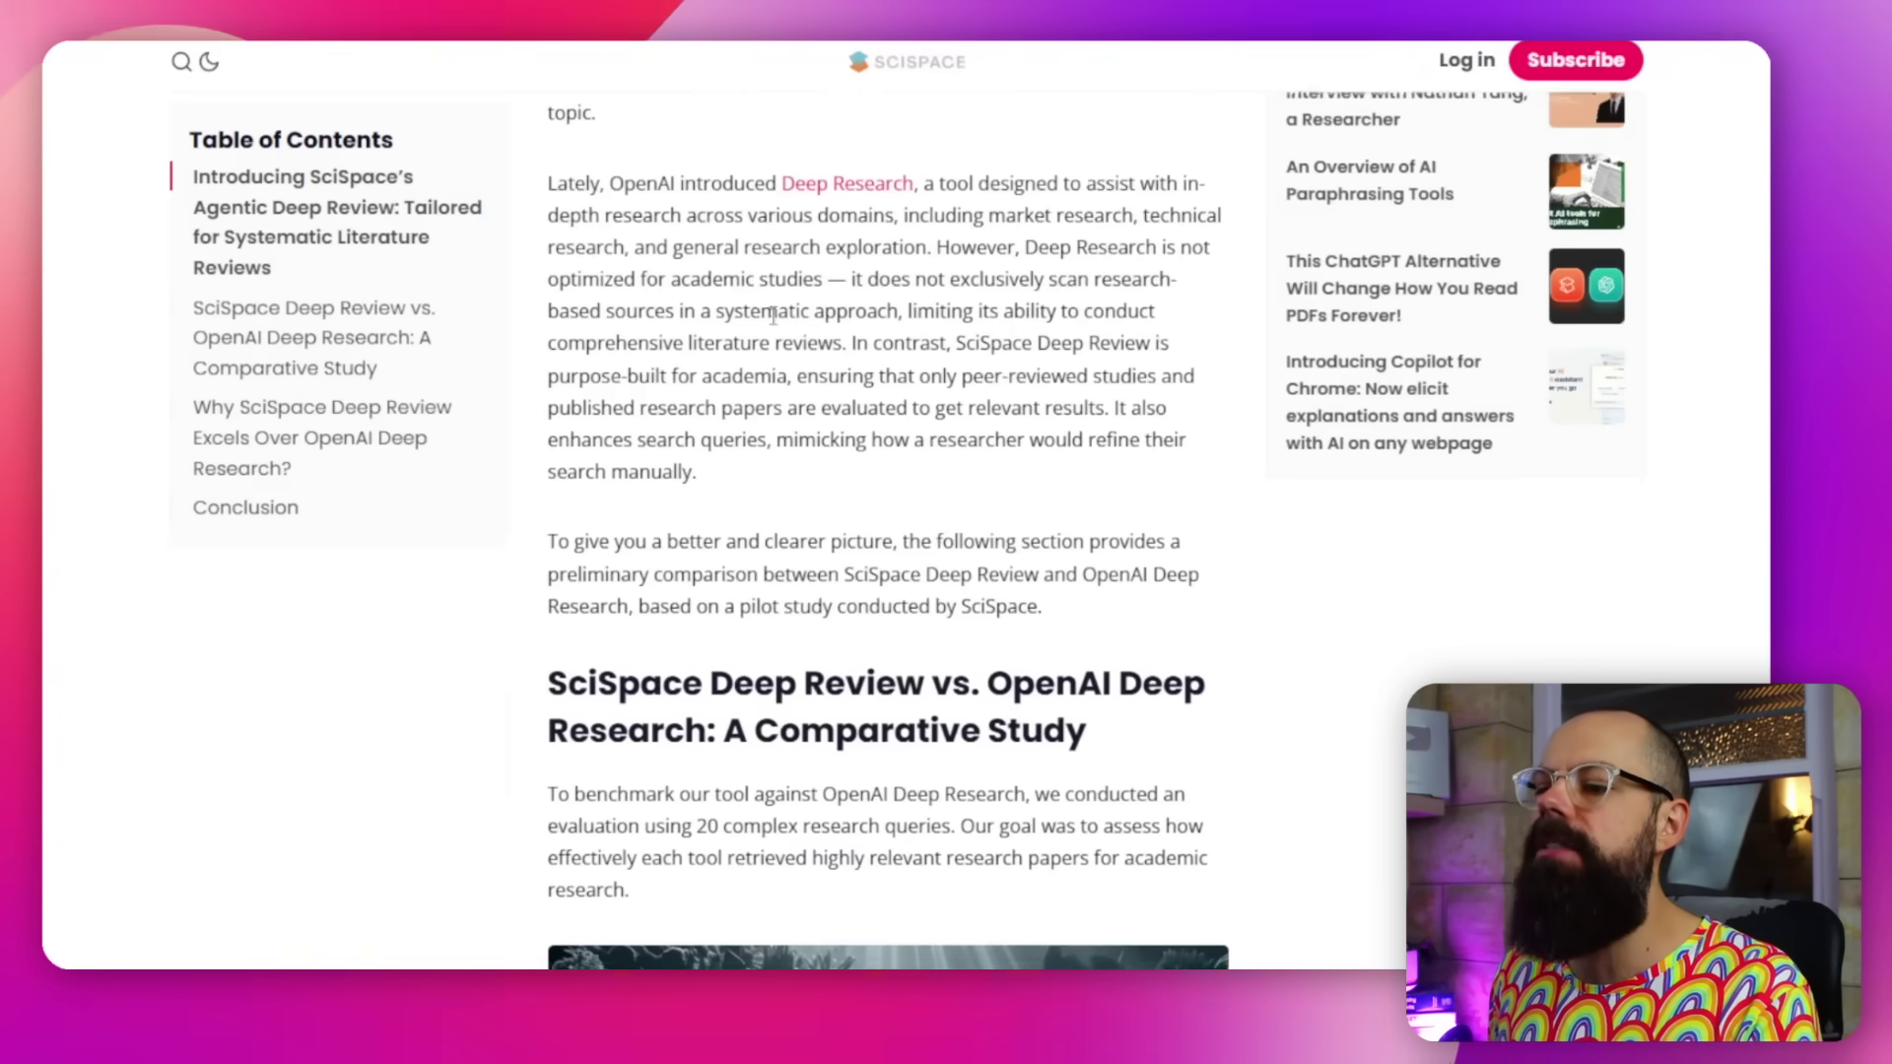
# Run a Deep Review on the suggested question about aging Covid patients' severe complications.
pyautogui.scroll(-10, 772, 322)
pyautogui.scroll(-1, 775, 325)
pyautogui.scroll(1, 816, 382)
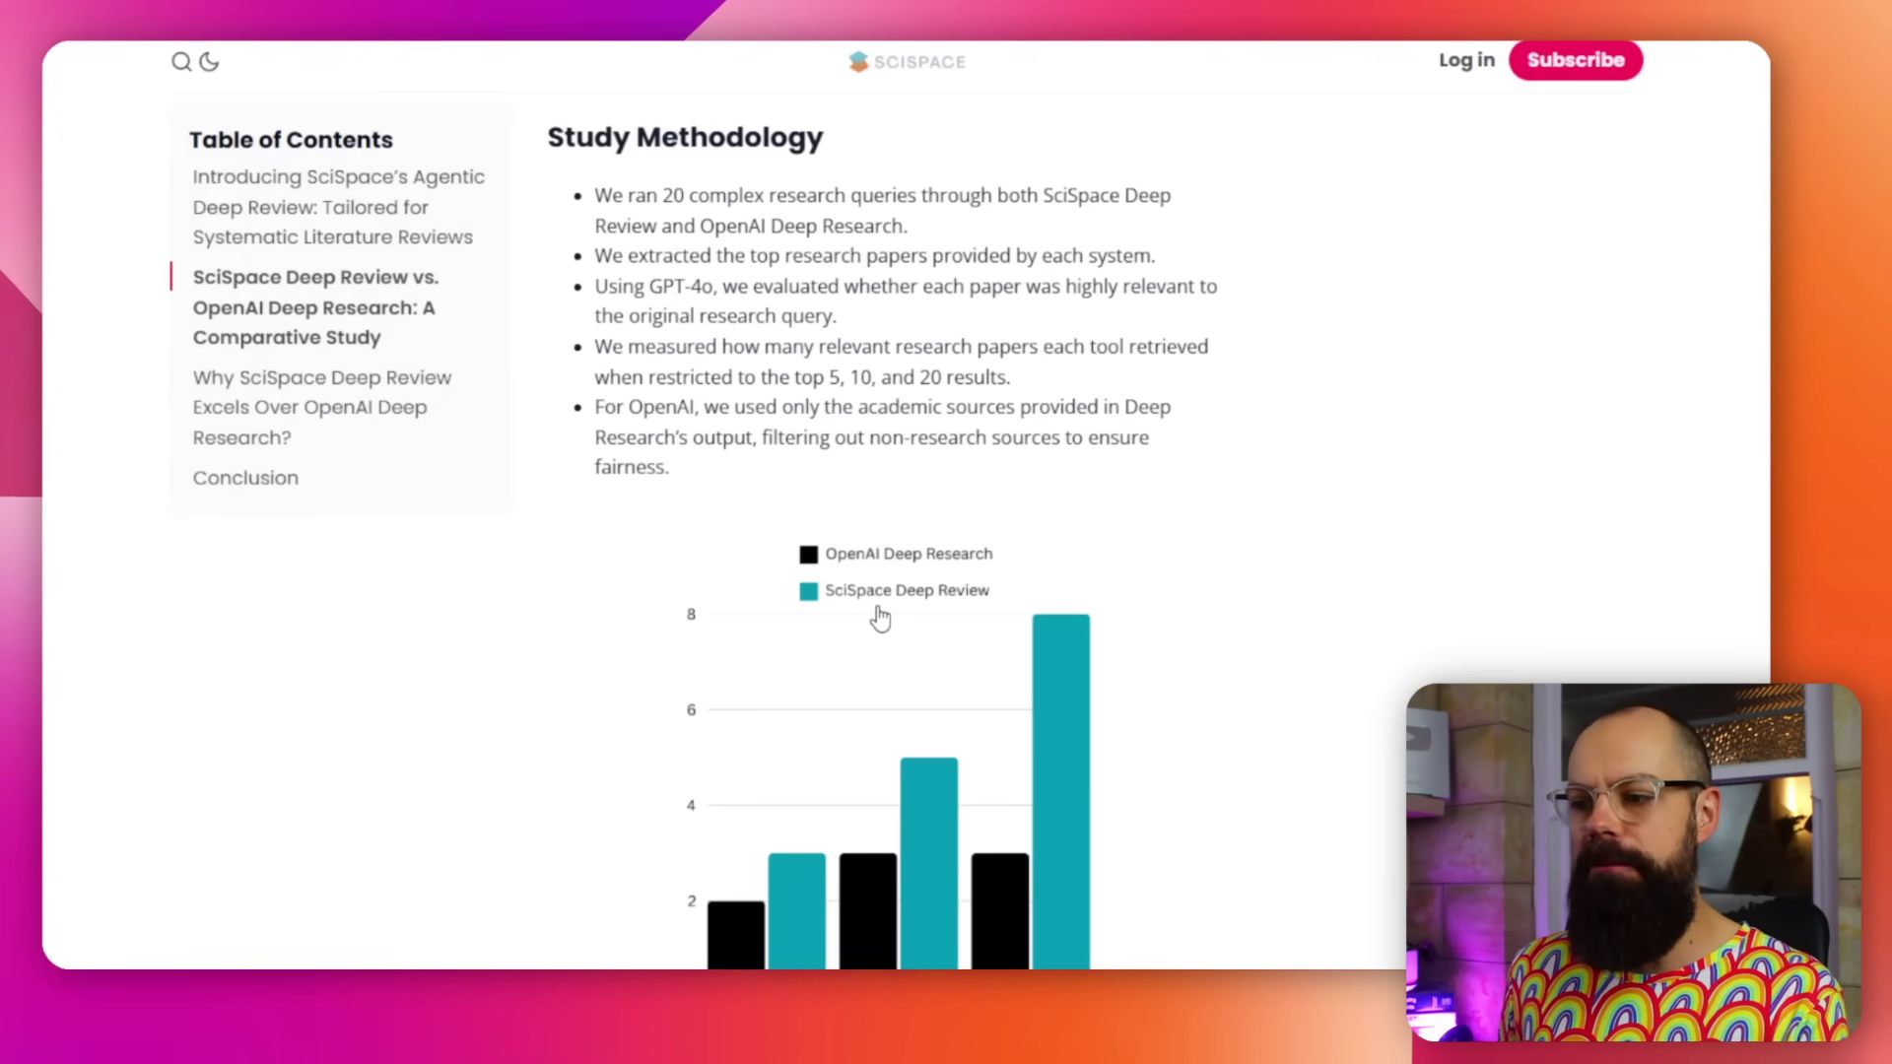
pyautogui.scroll(-2, 1088, 816)
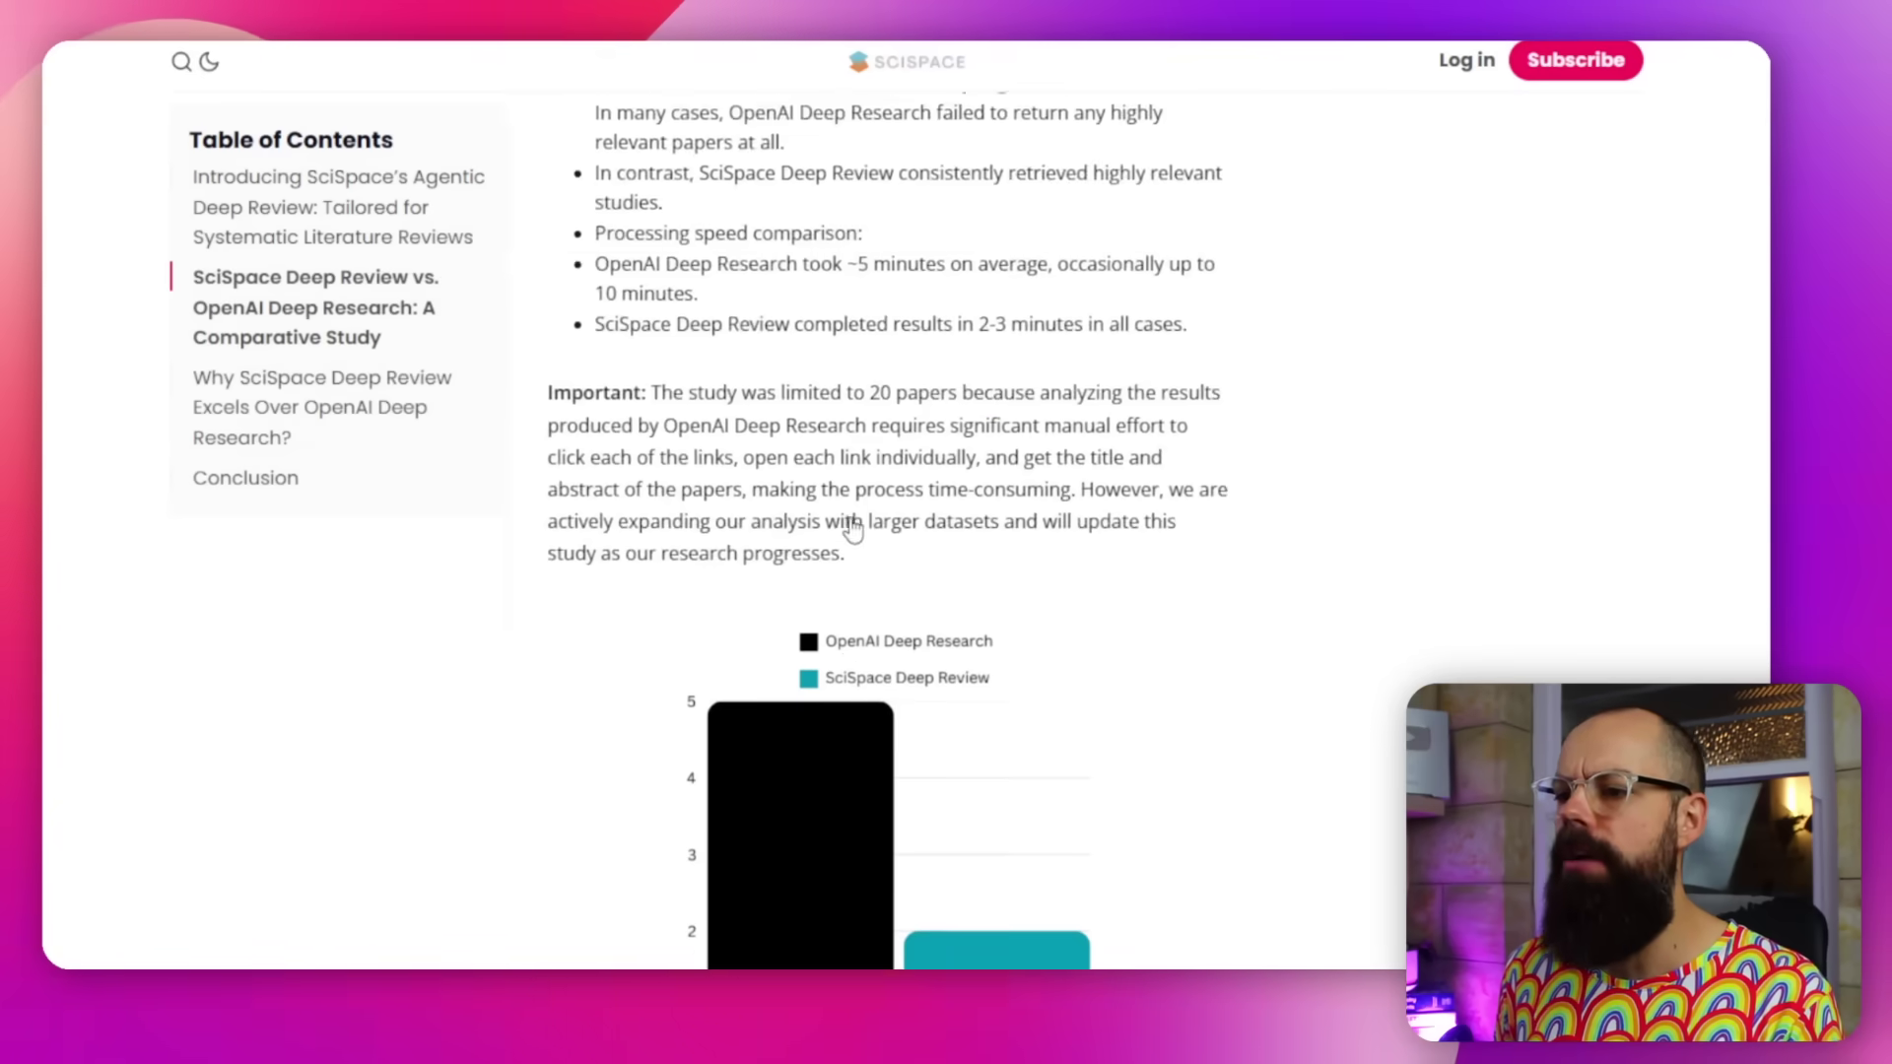
pyautogui.scroll(-5, 800, 501)
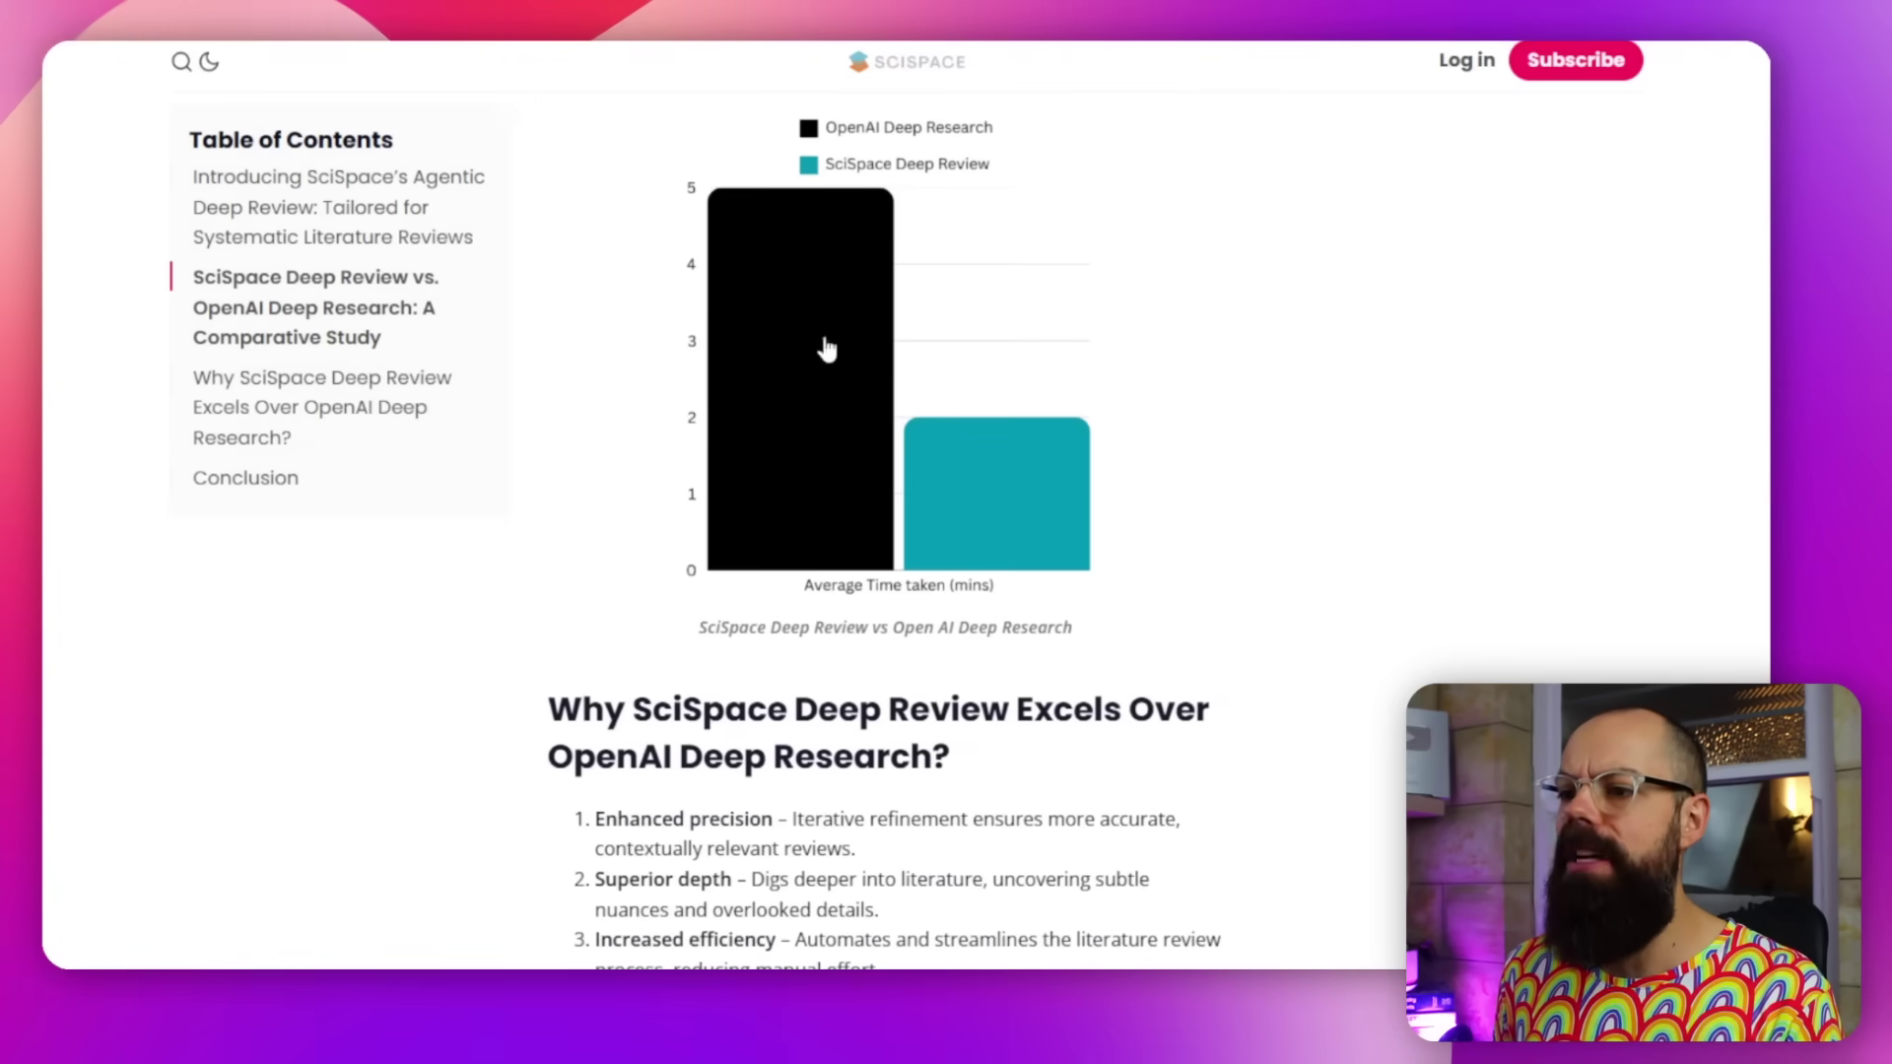
pyautogui.scroll(3, 788, 394)
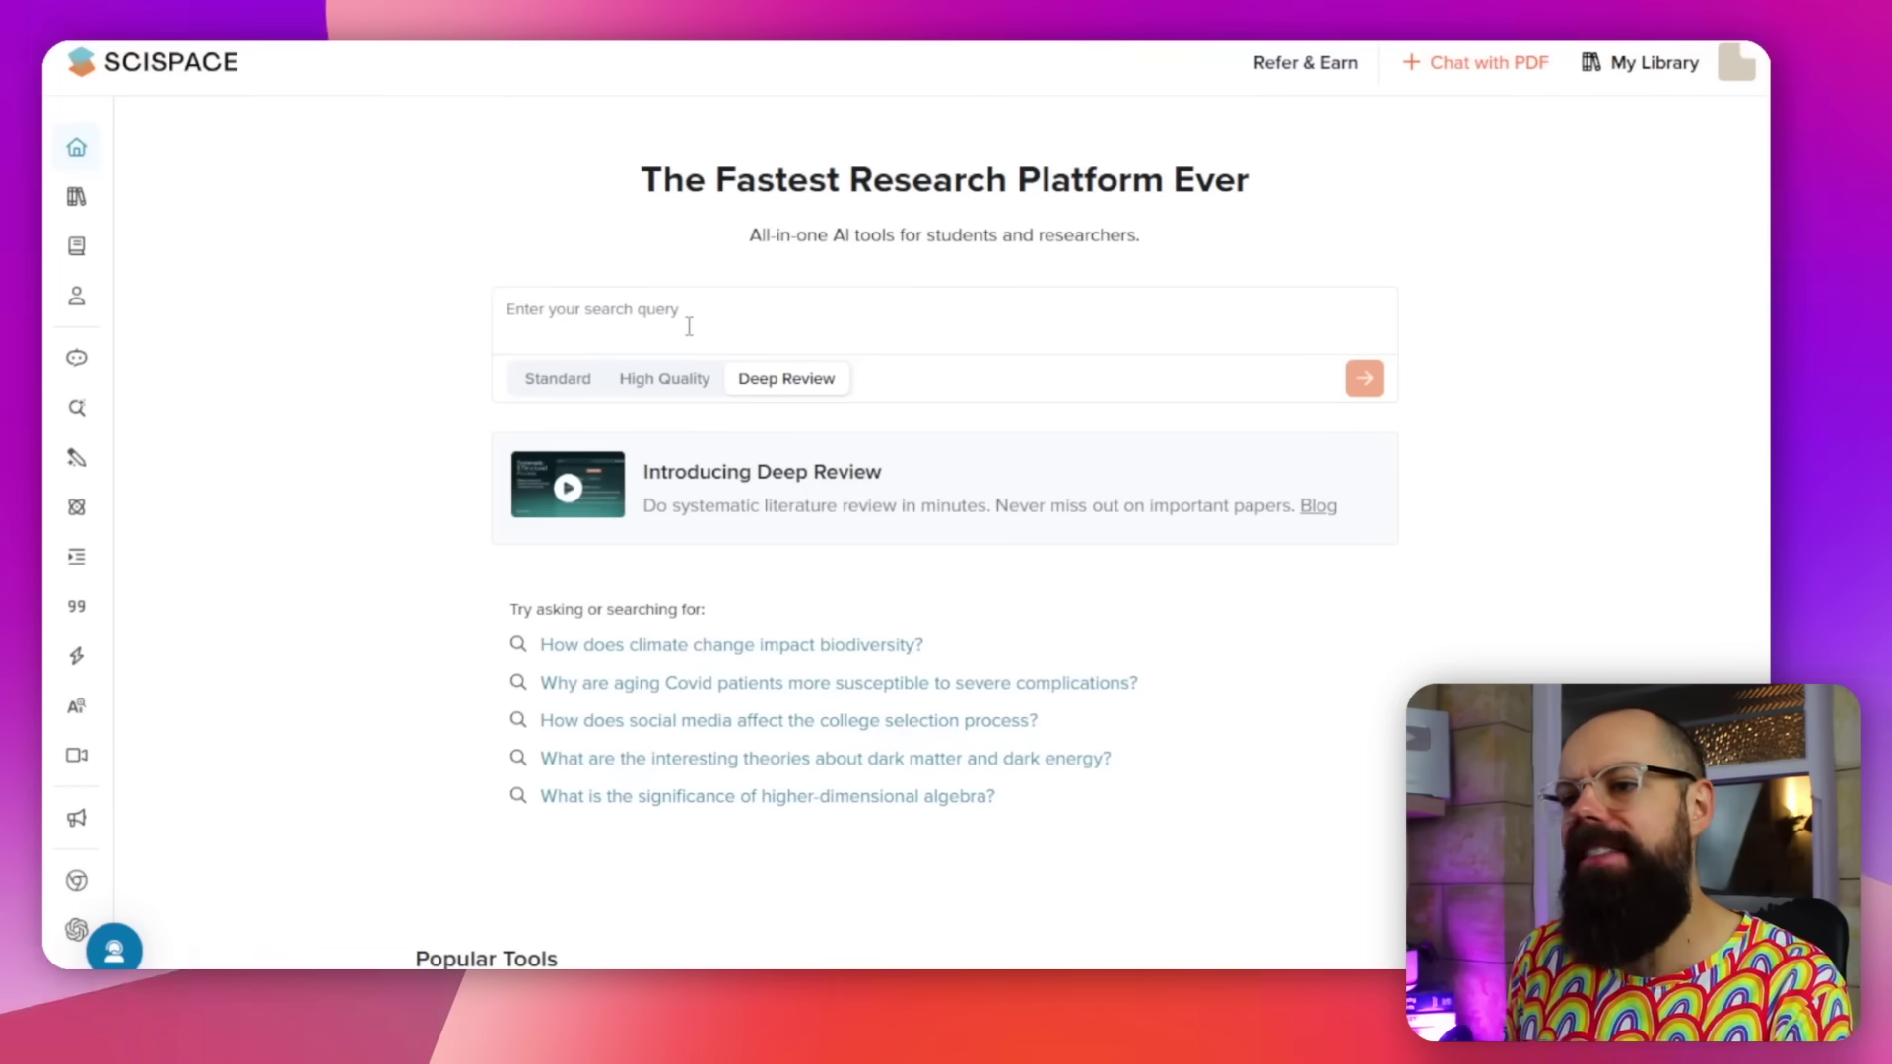
pyautogui.click(676, 316)
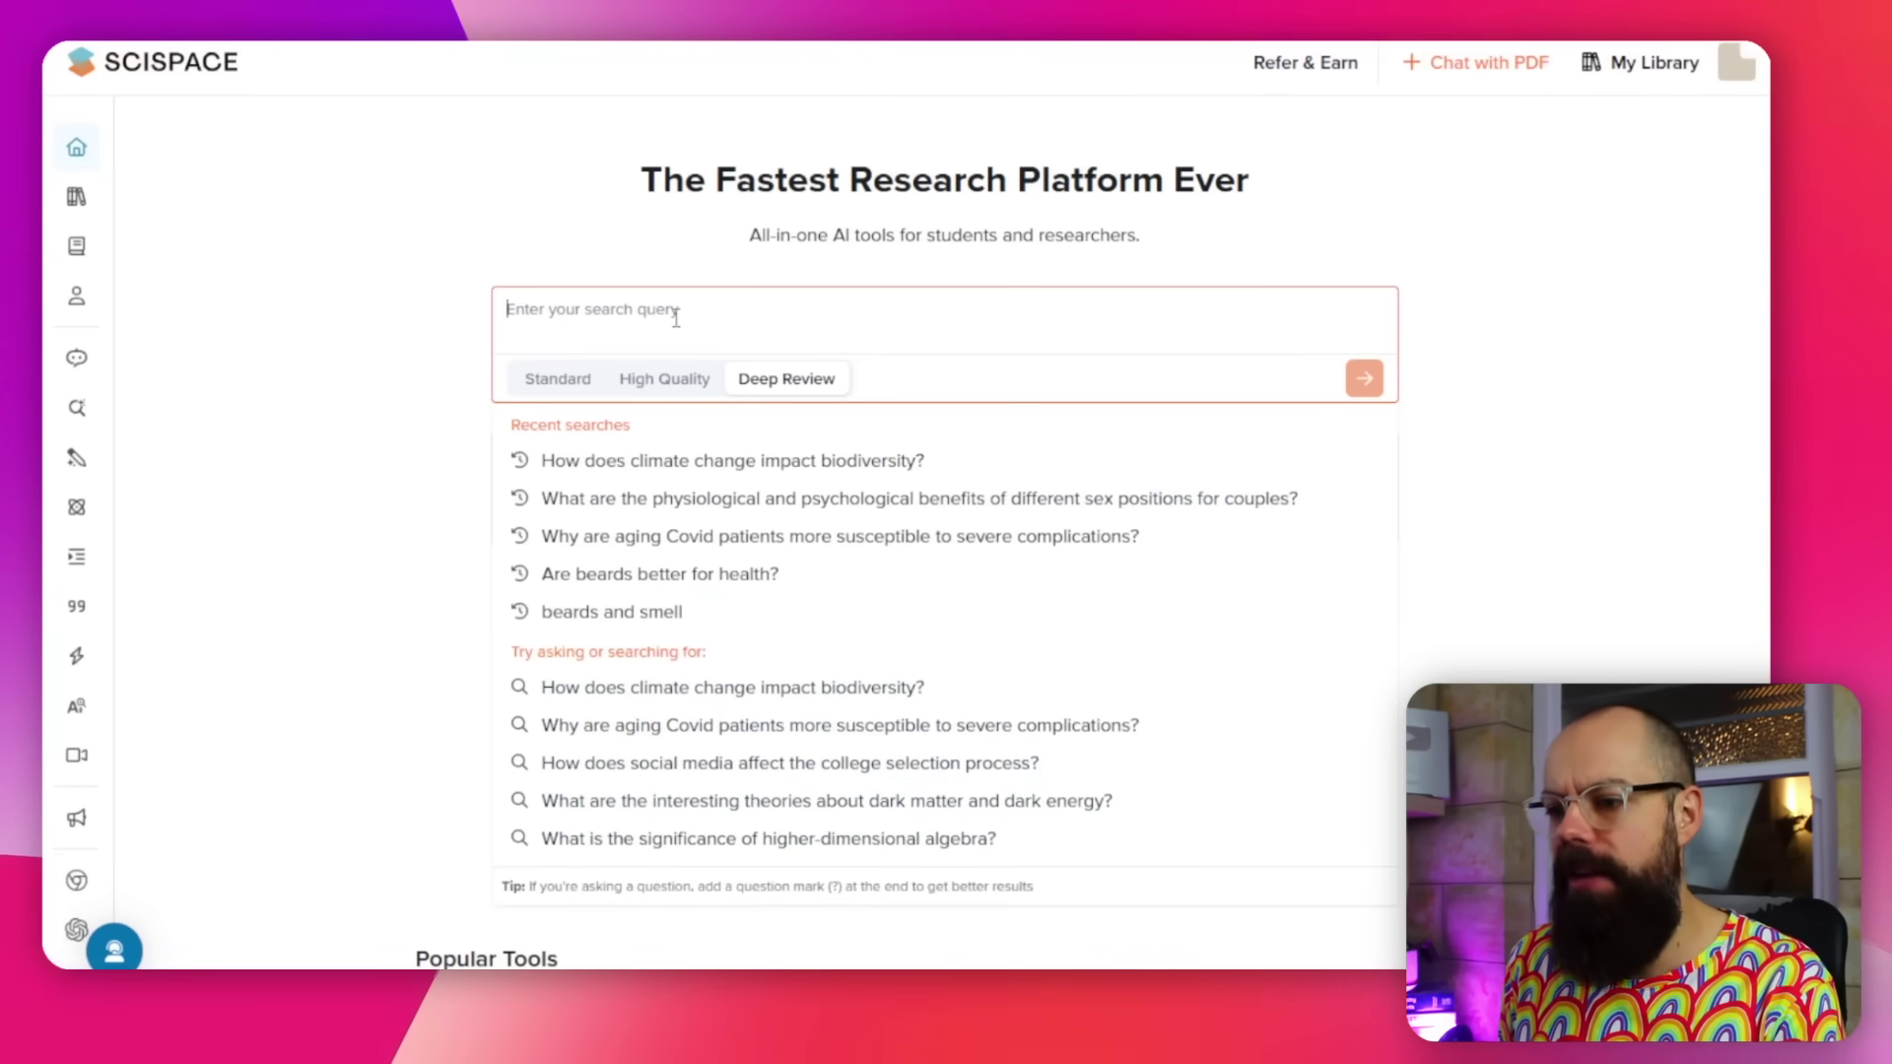
pyautogui.click(754, 726)
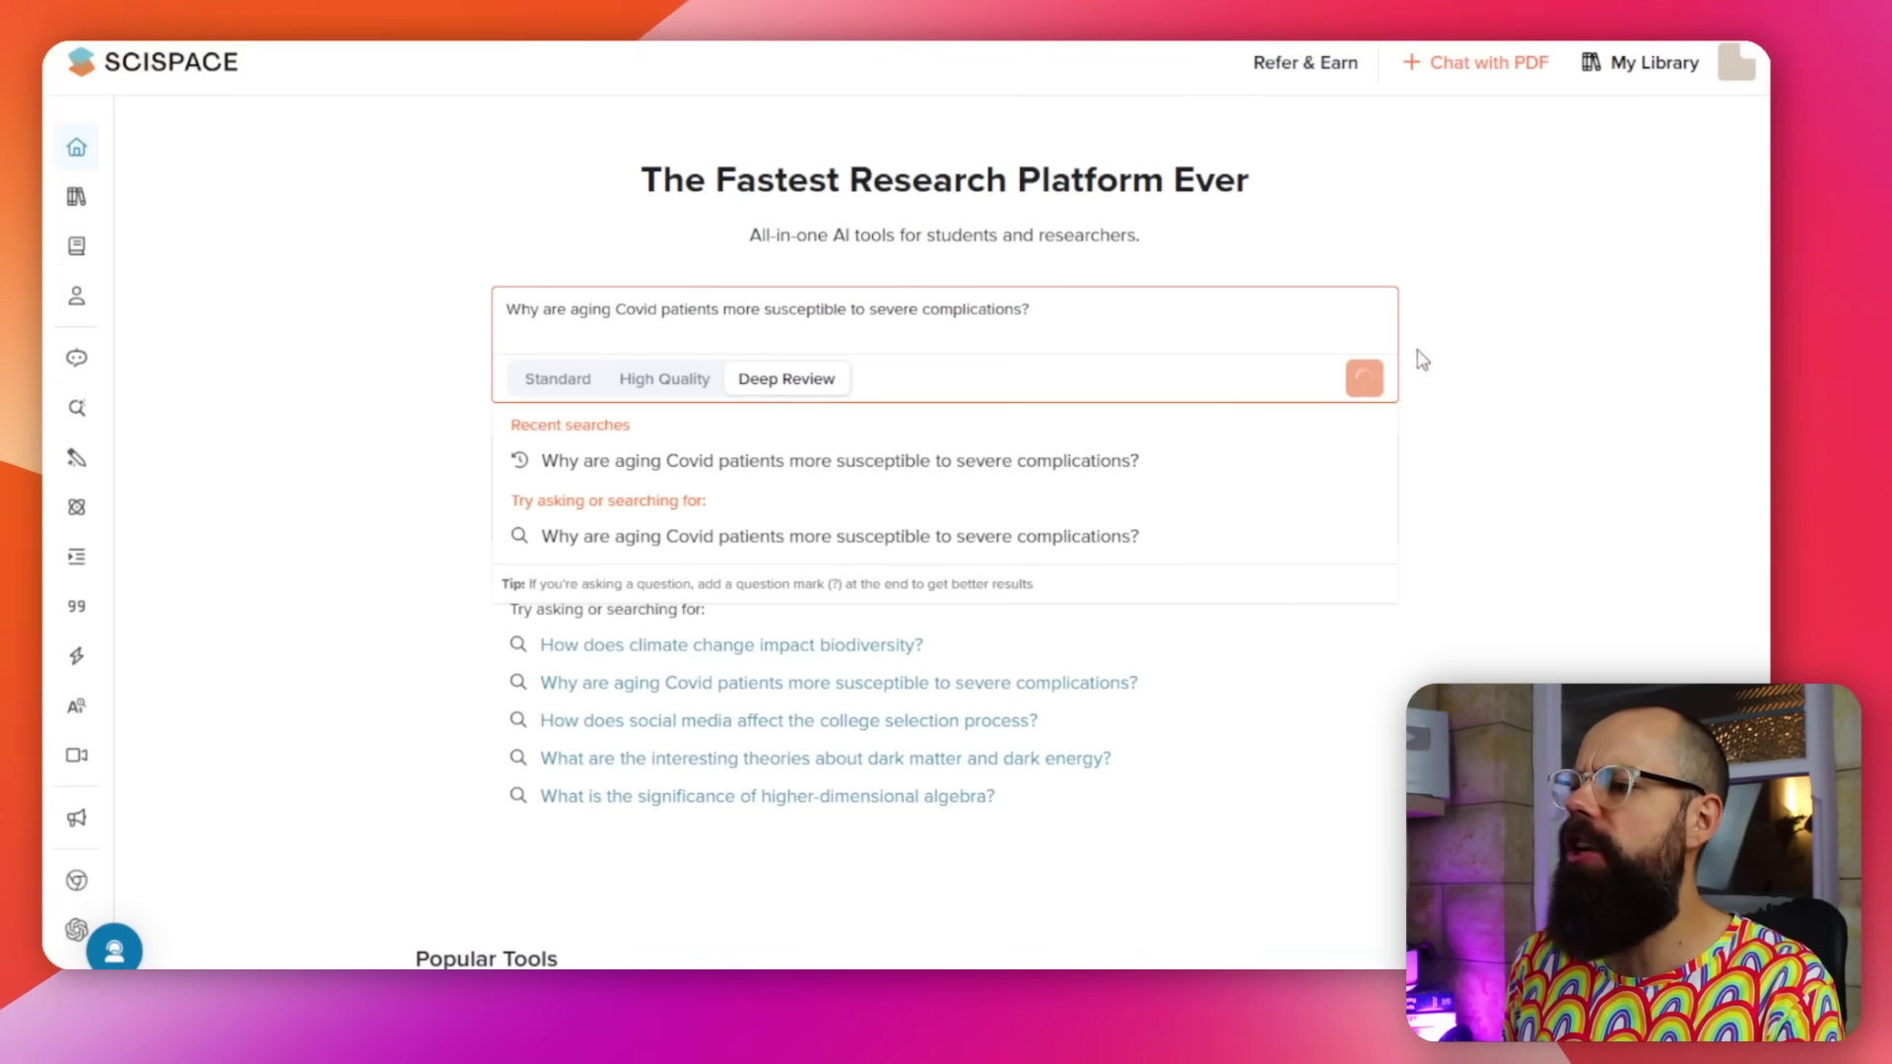
pyautogui.click(1371, 390)
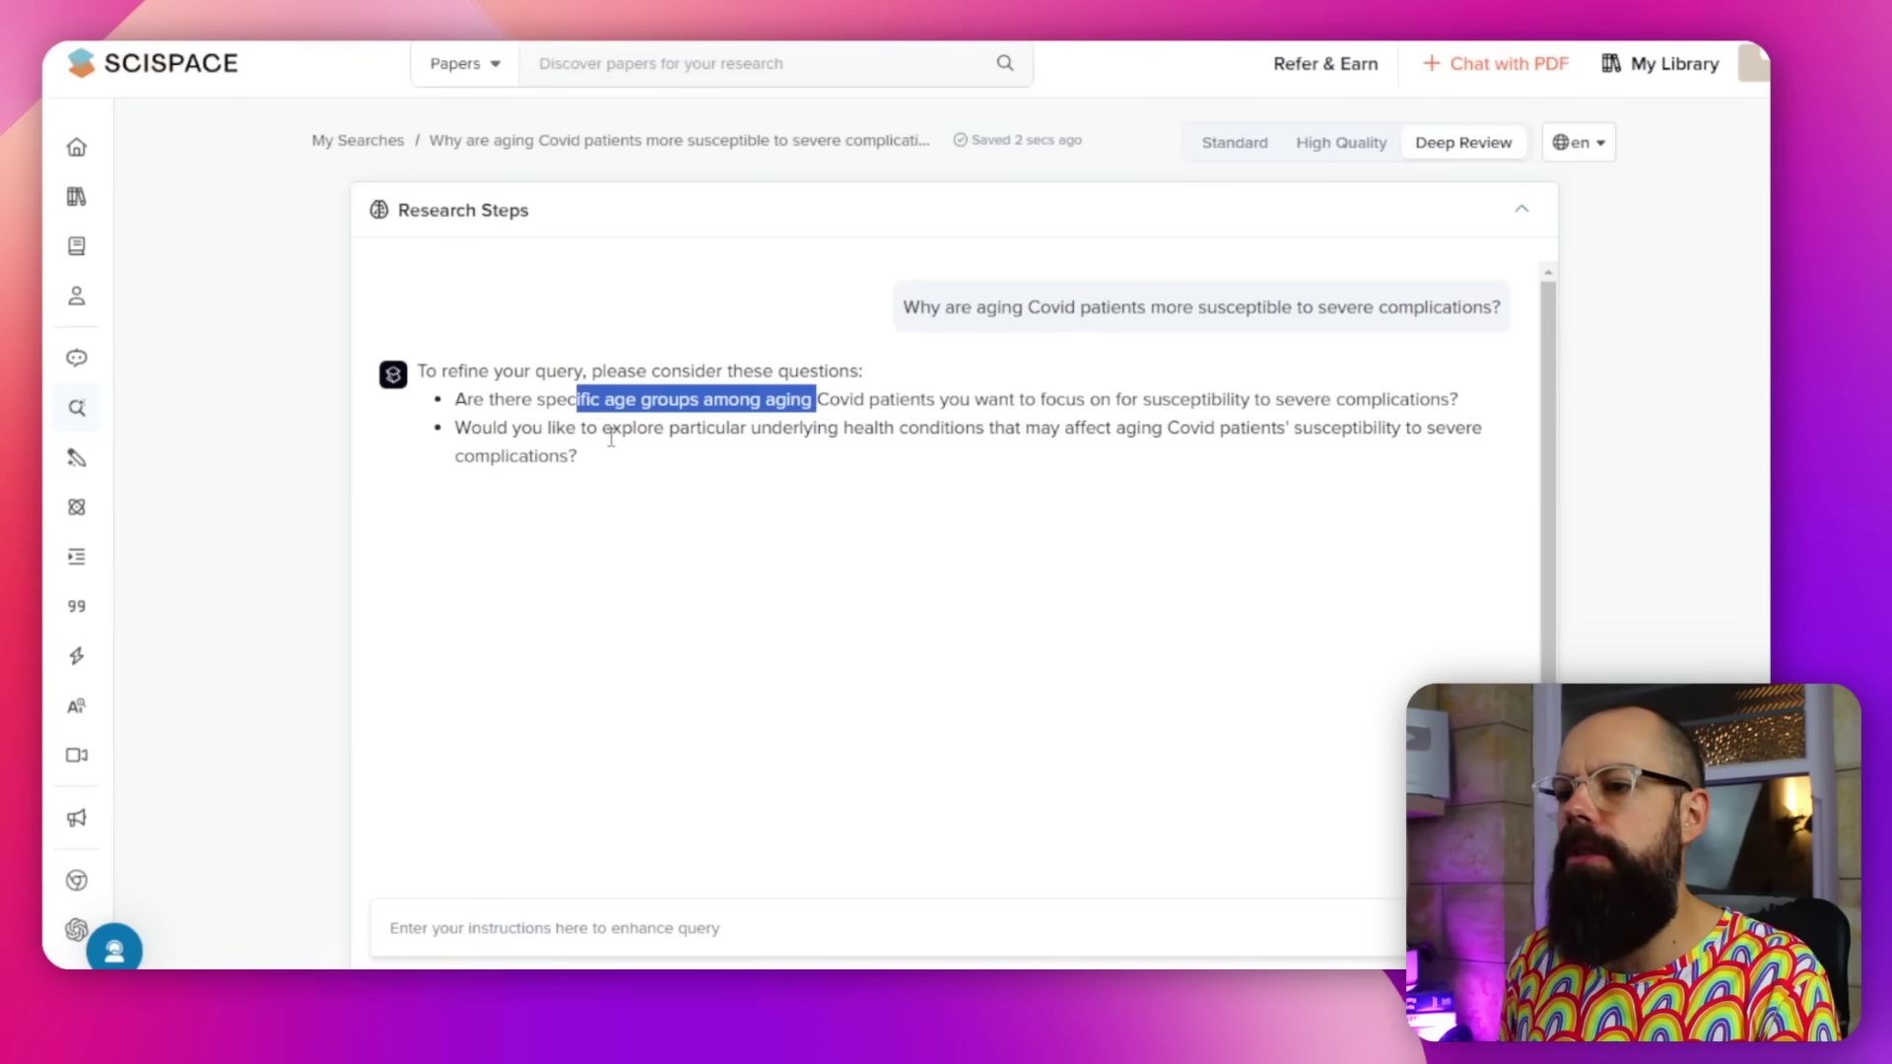
# Reply to the refinement questions by pasting them into the reply box.
pyautogui.moveTo(650, 451); pyautogui.dragTo(451, 411)
pyautogui.press('super+c')
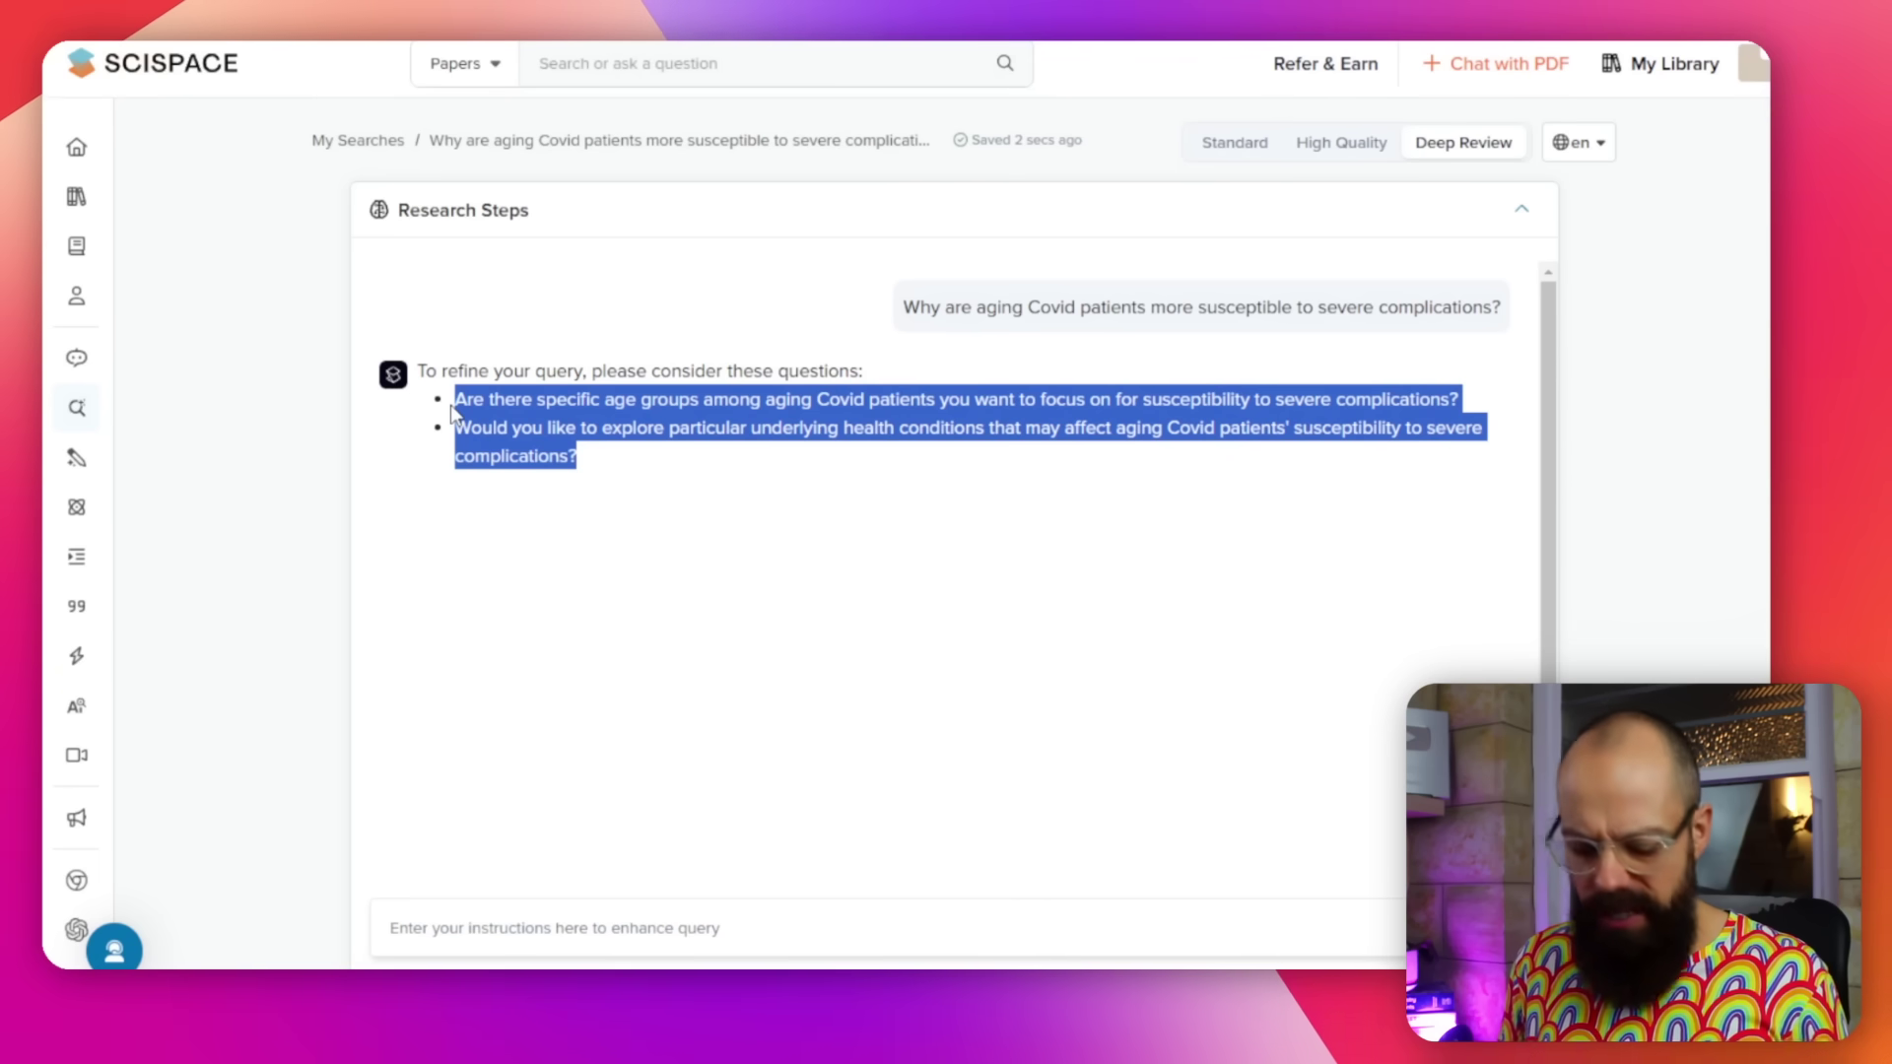
pyautogui.click(666, 924)
pyautogui.press('super+v')
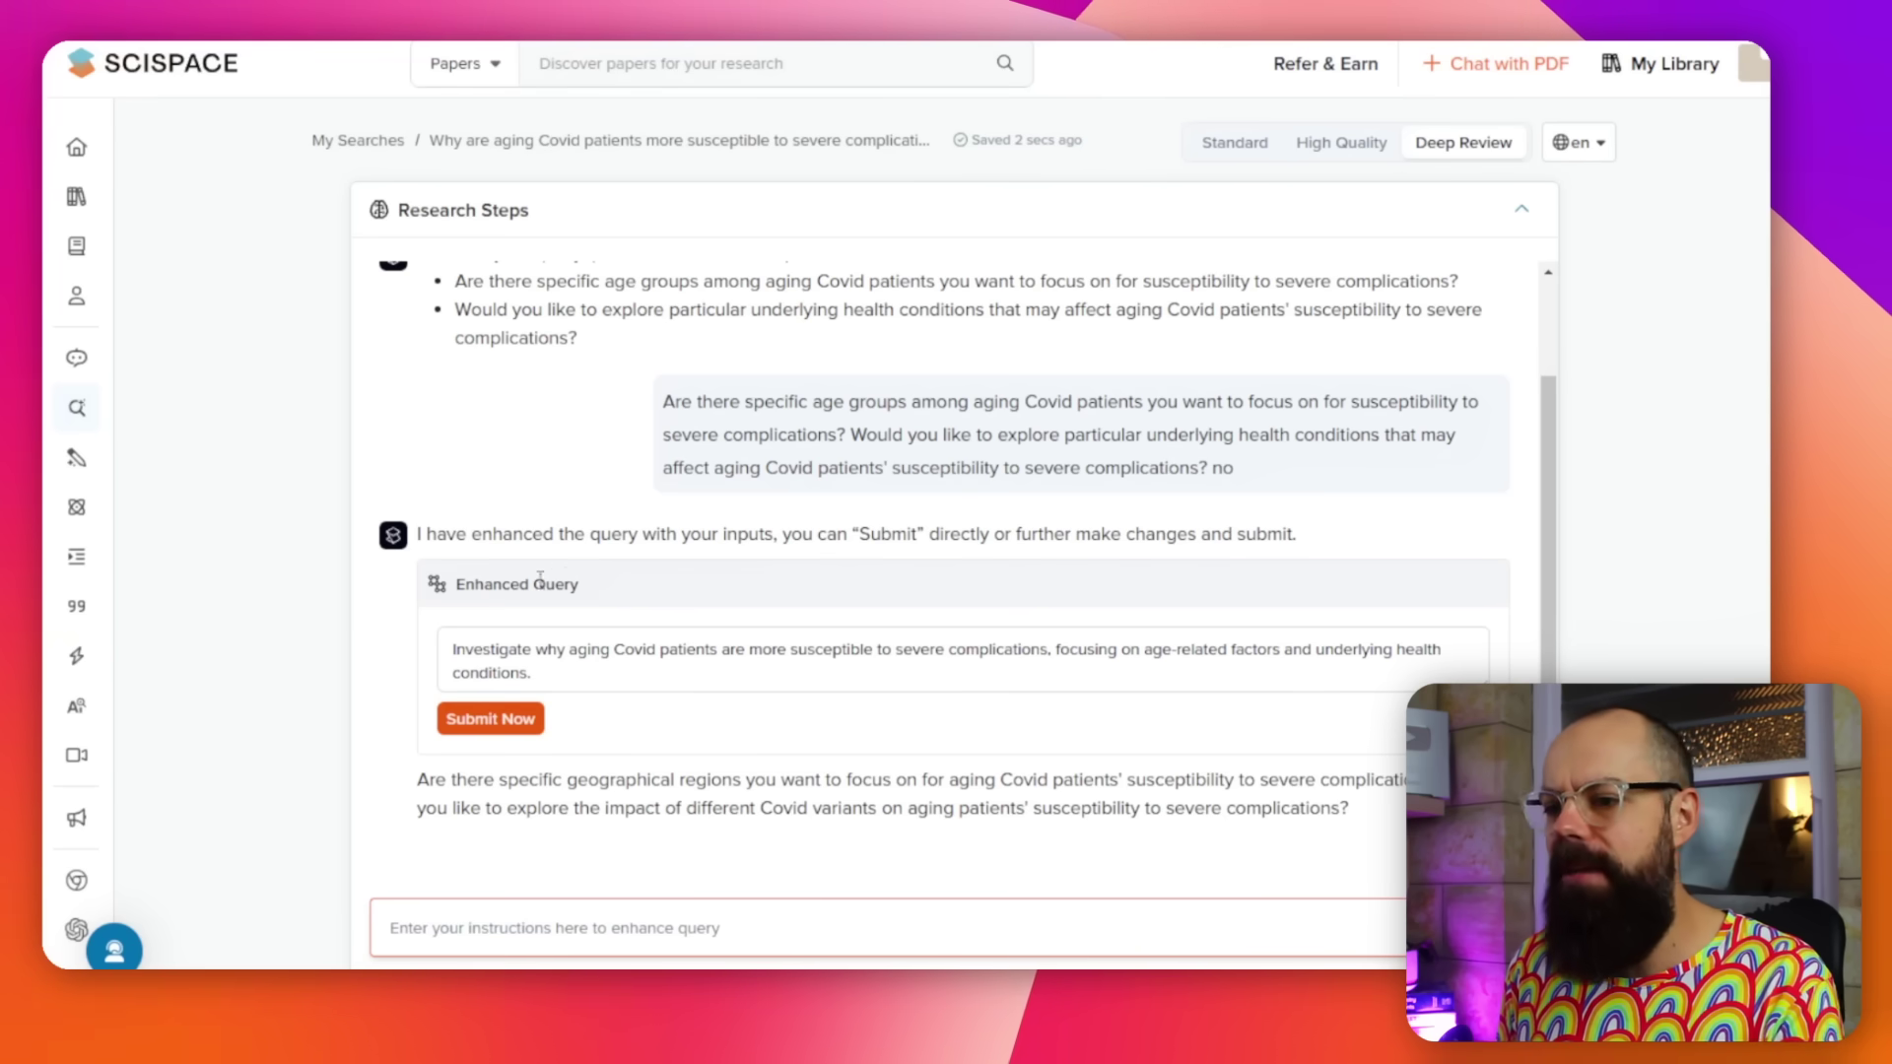
# Review the enhanced query text and submit it for the literature review.
pyautogui.moveTo(443, 655); pyautogui.dragTo(546, 680)
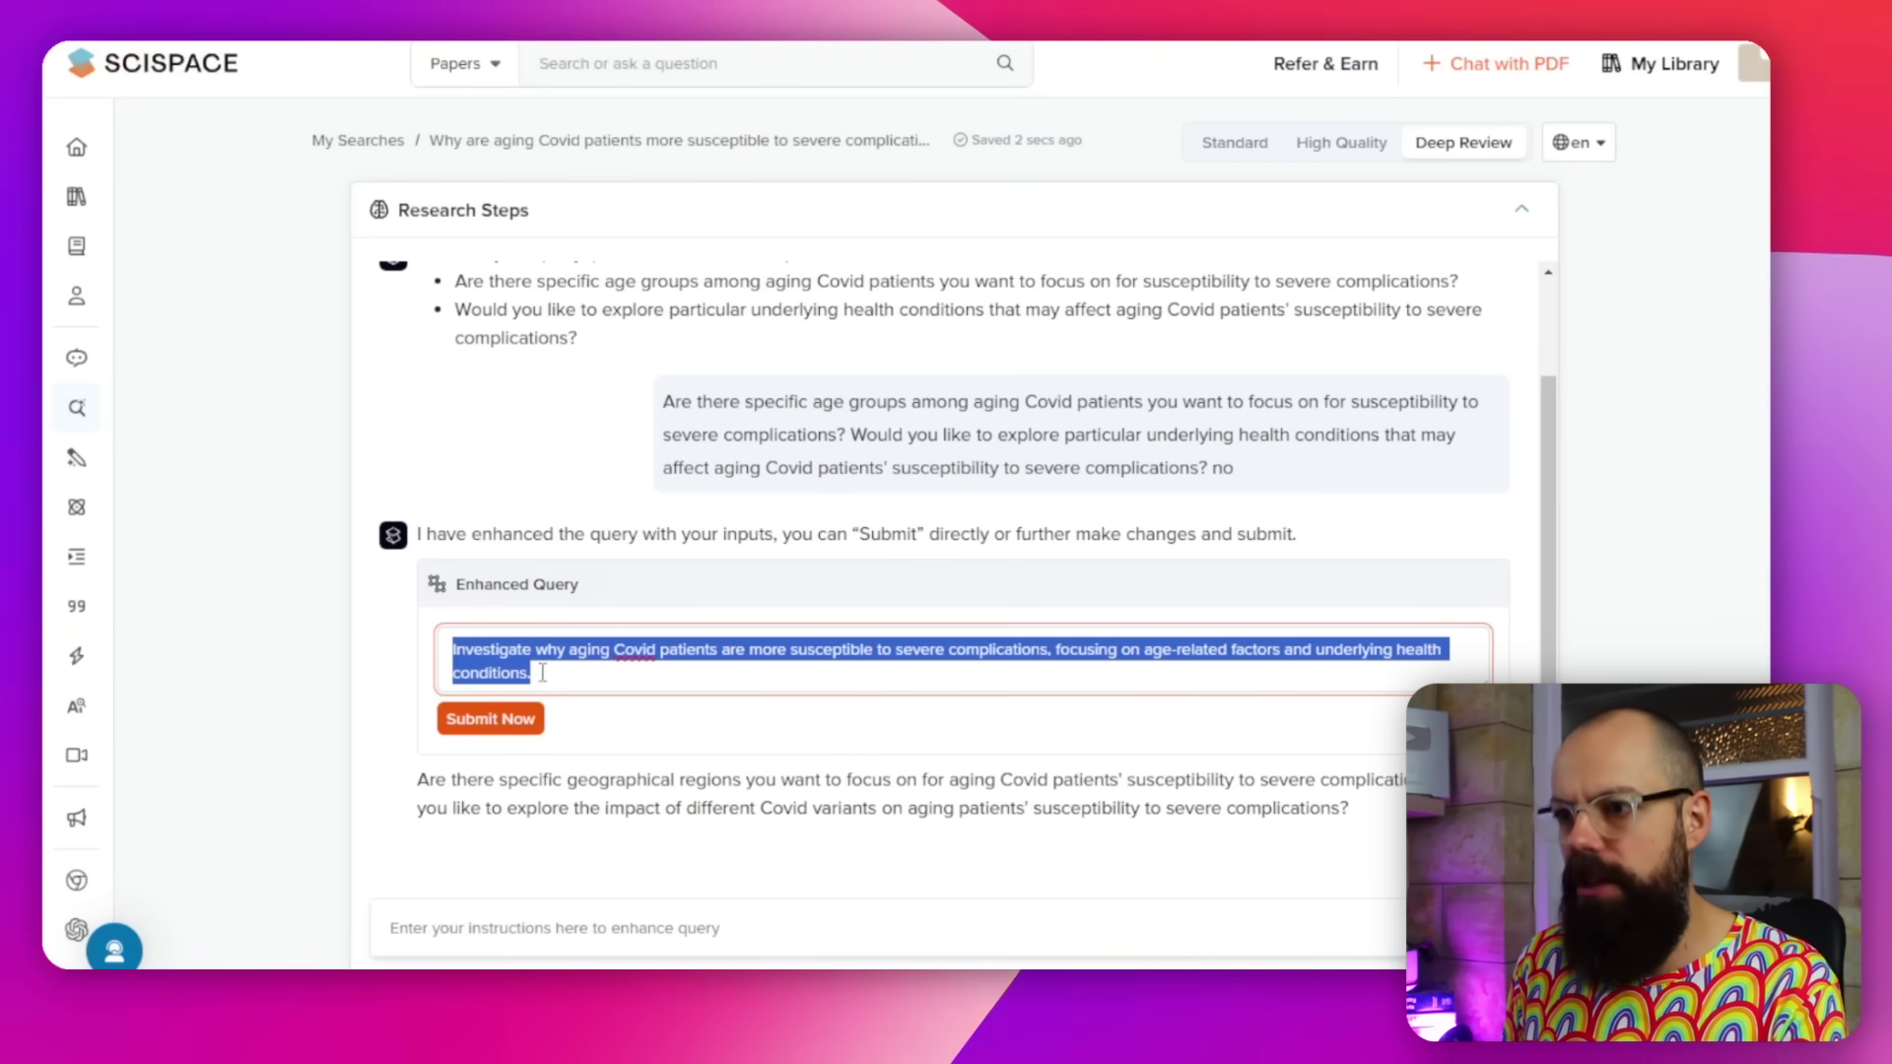
pyautogui.scroll(2, 542, 673)
pyautogui.moveTo(900, 306); pyautogui.dragTo(1149, 286)
pyautogui.scroll(-1, 1096, 378)
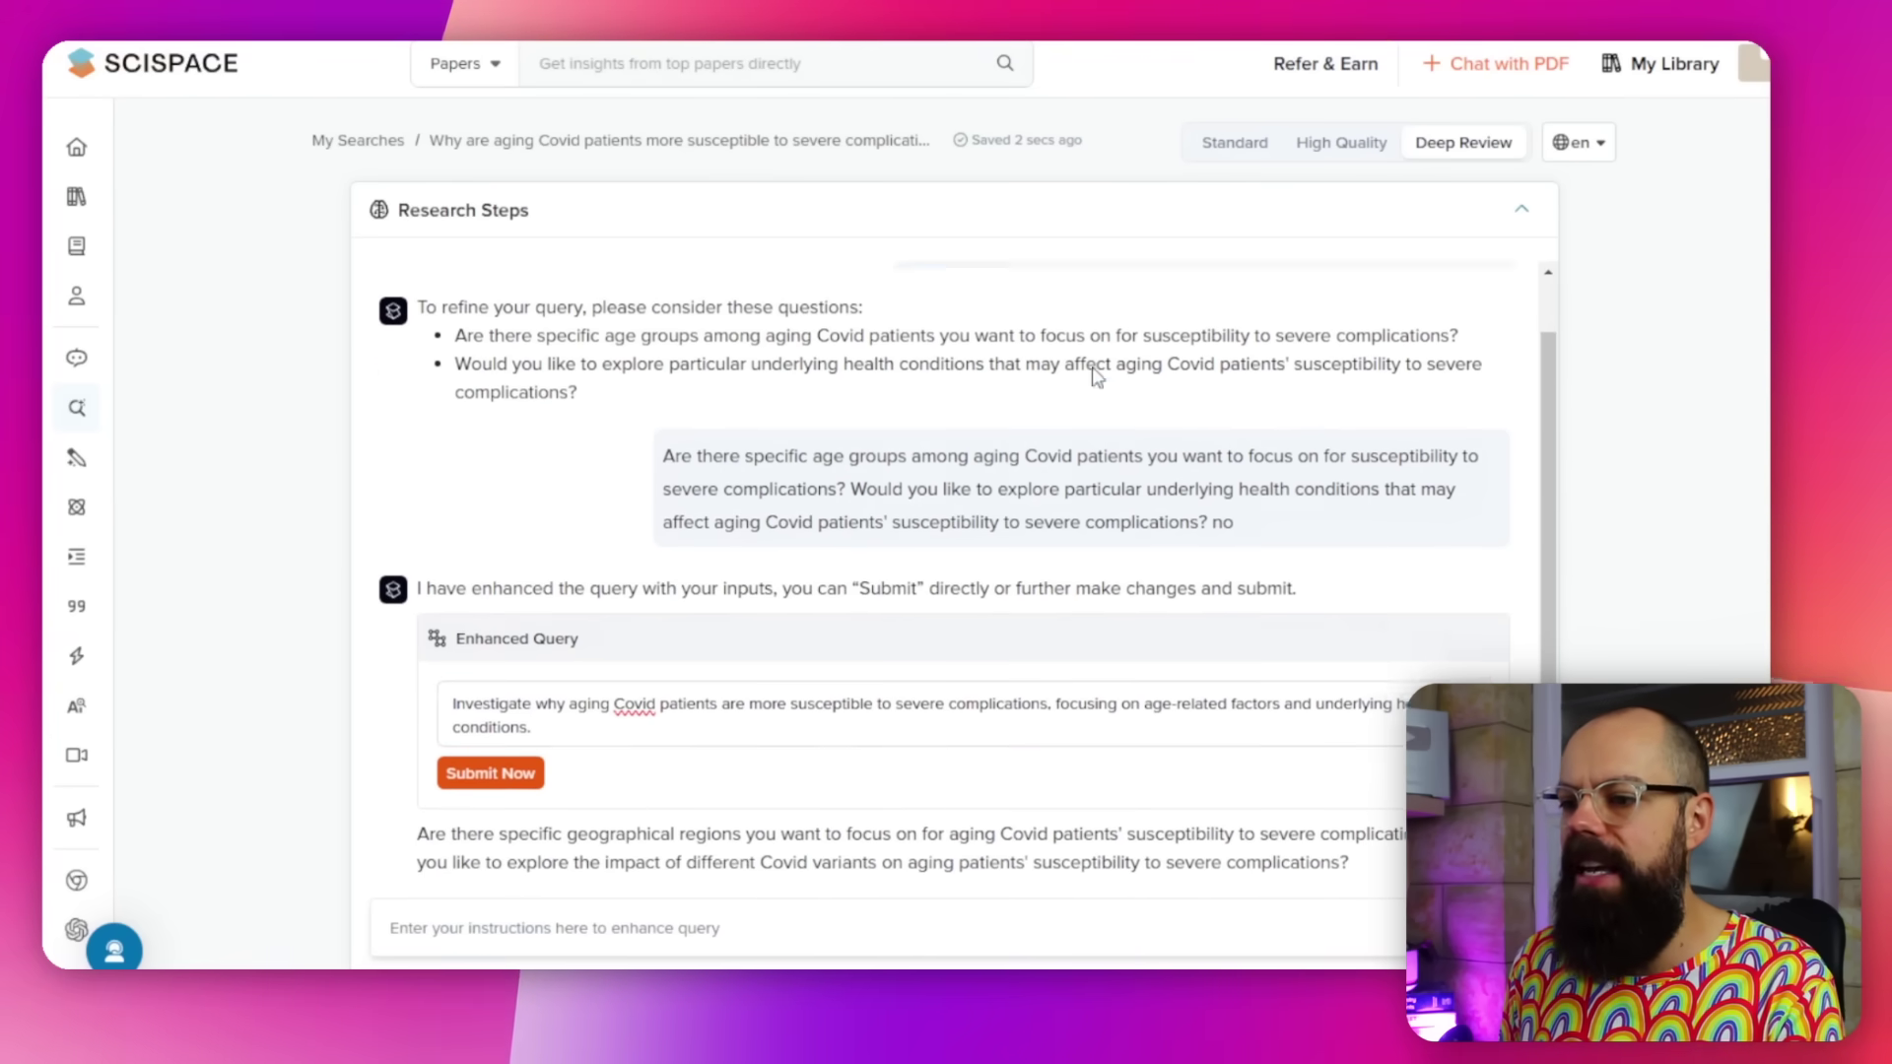
pyautogui.scroll(-1, 1096, 378)
pyautogui.moveTo(552, 665); pyautogui.dragTo(454, 646)
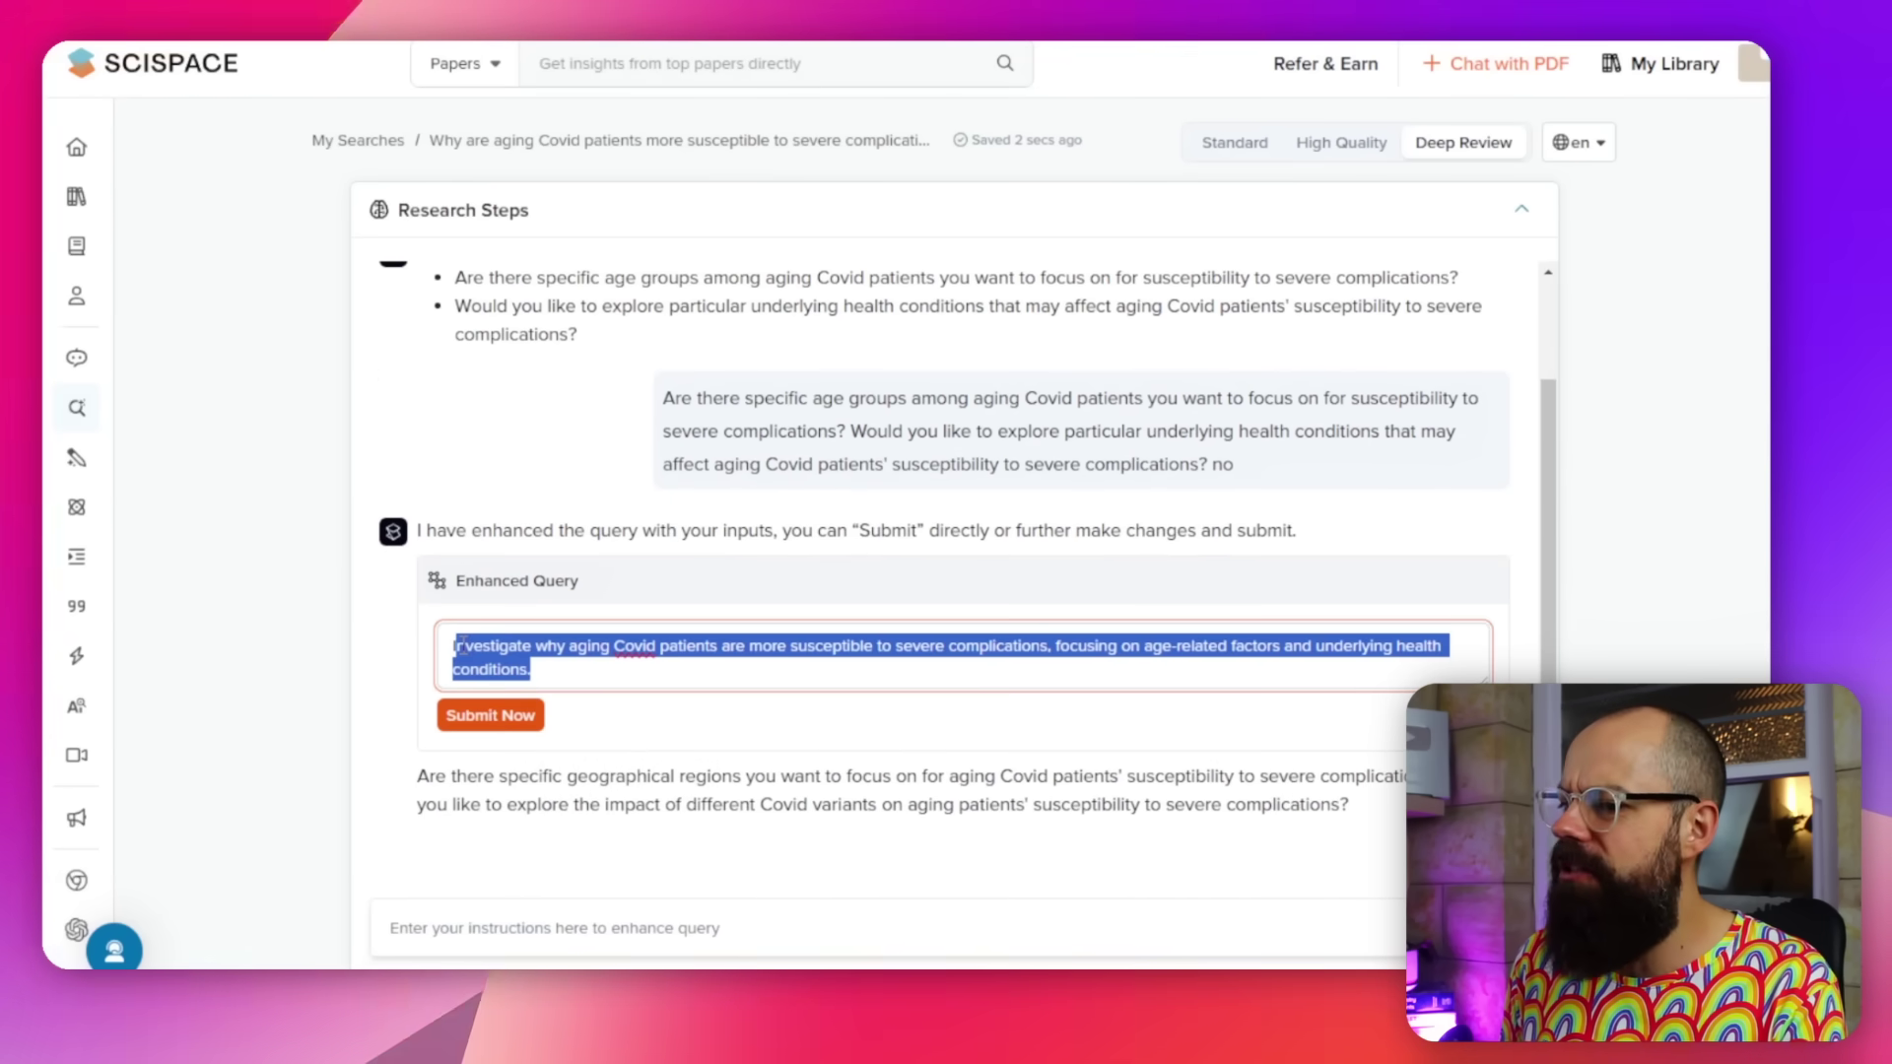
pyautogui.click(511, 658)
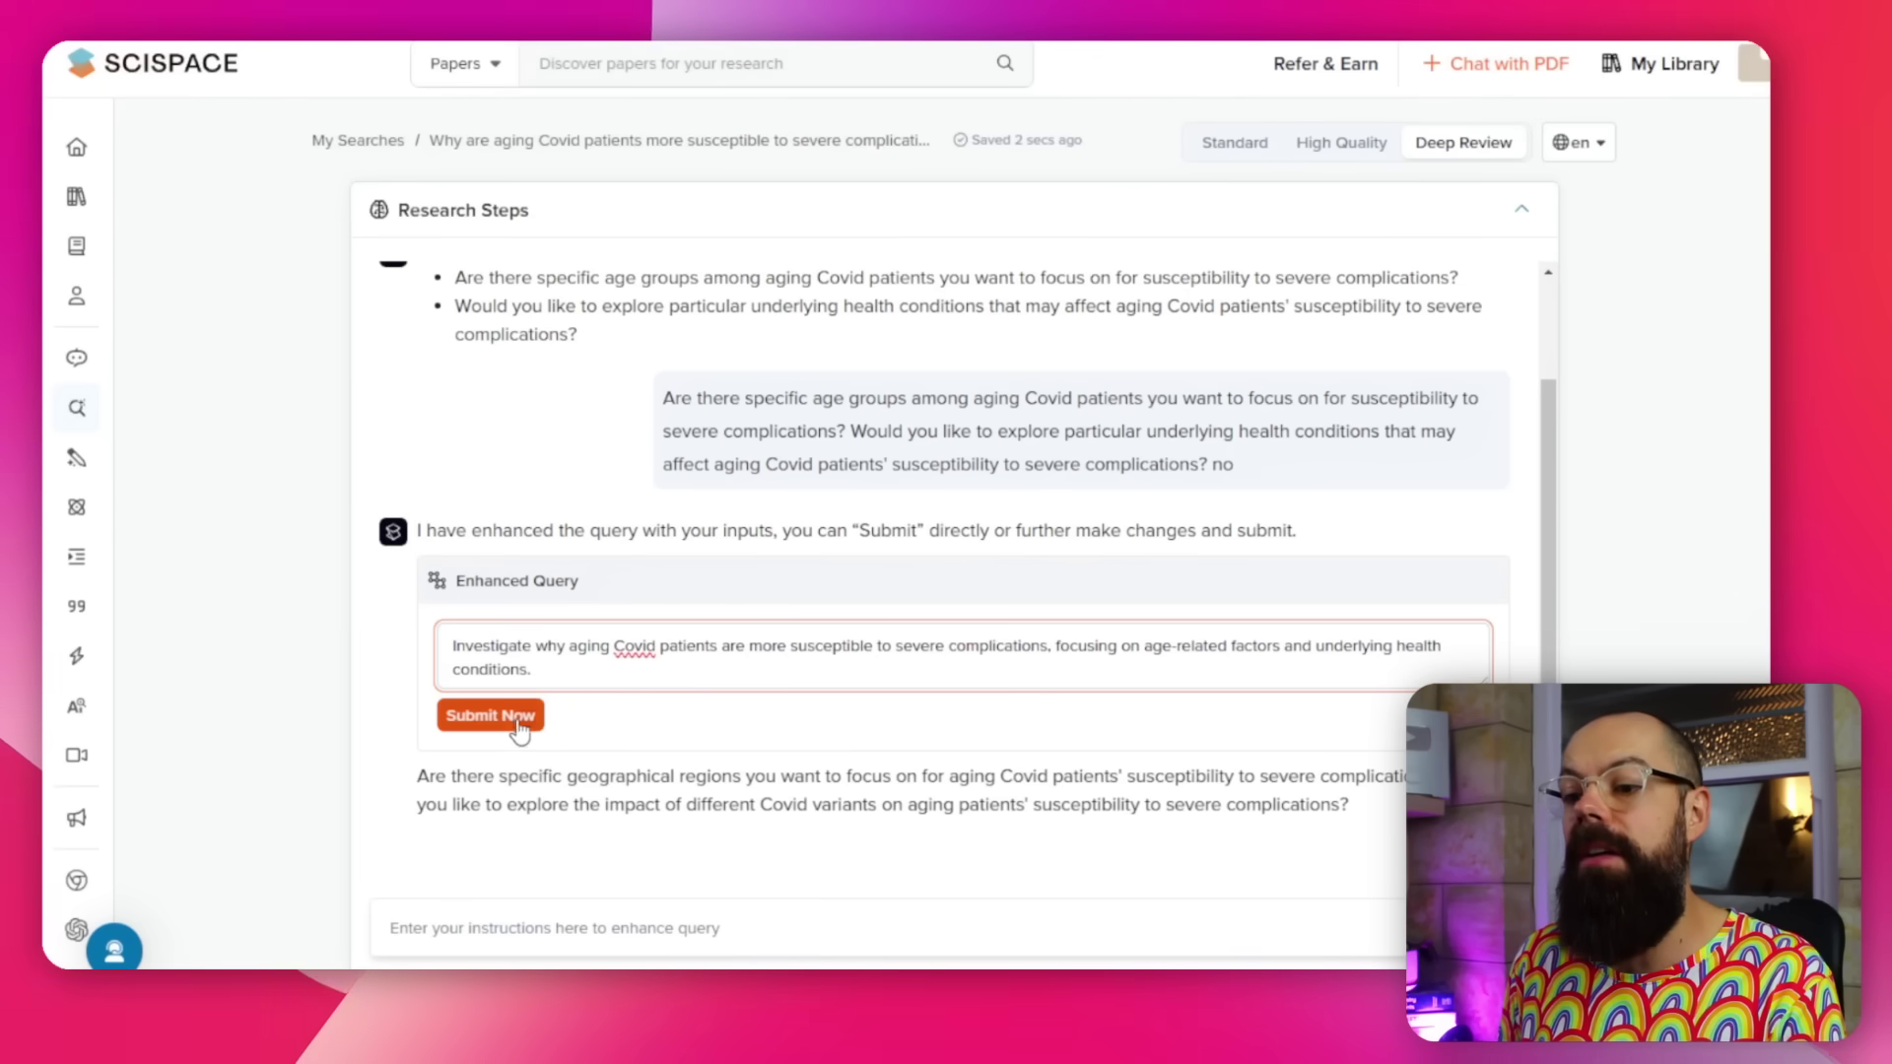
pyautogui.click(507, 717)
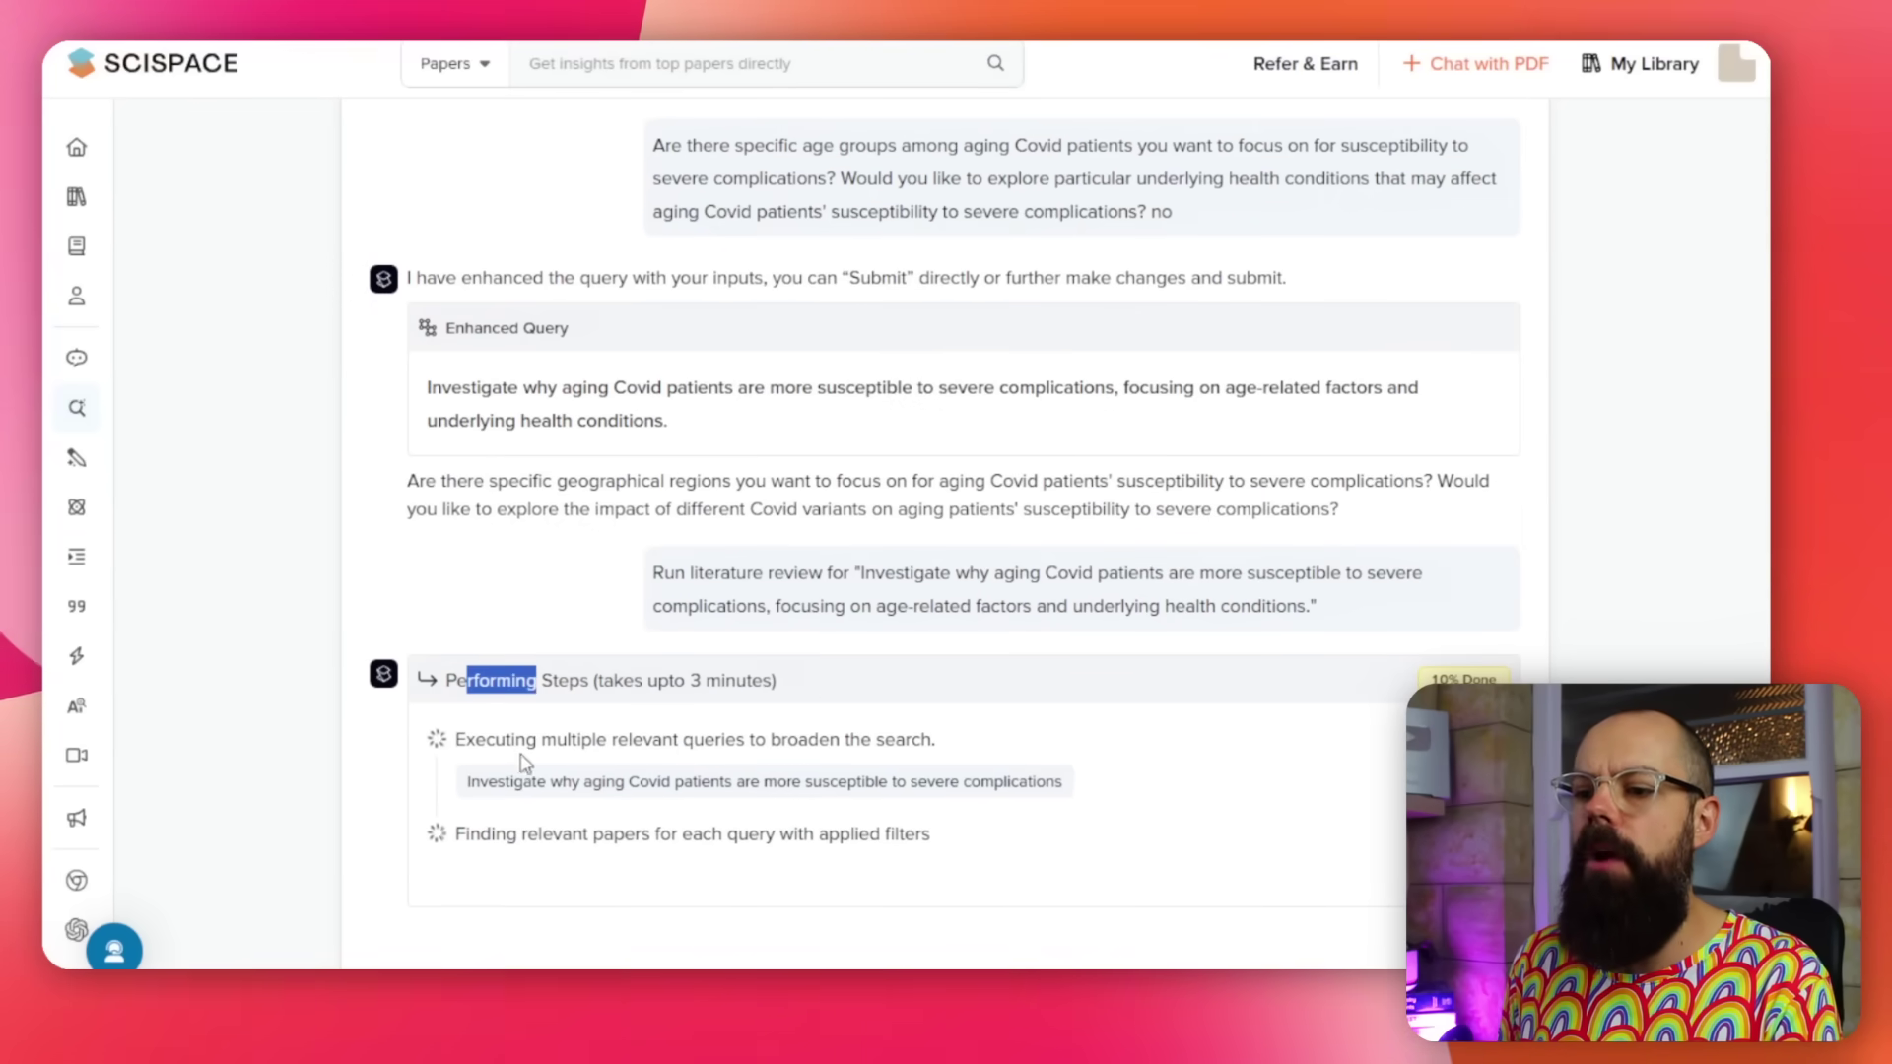
# Bring up the finished review on sex positions' physiological and psychological benefits and return to its answer.
pyautogui.moveTo(517, 833); pyautogui.dragTo(610, 836)
pyautogui.click(1051, 810)
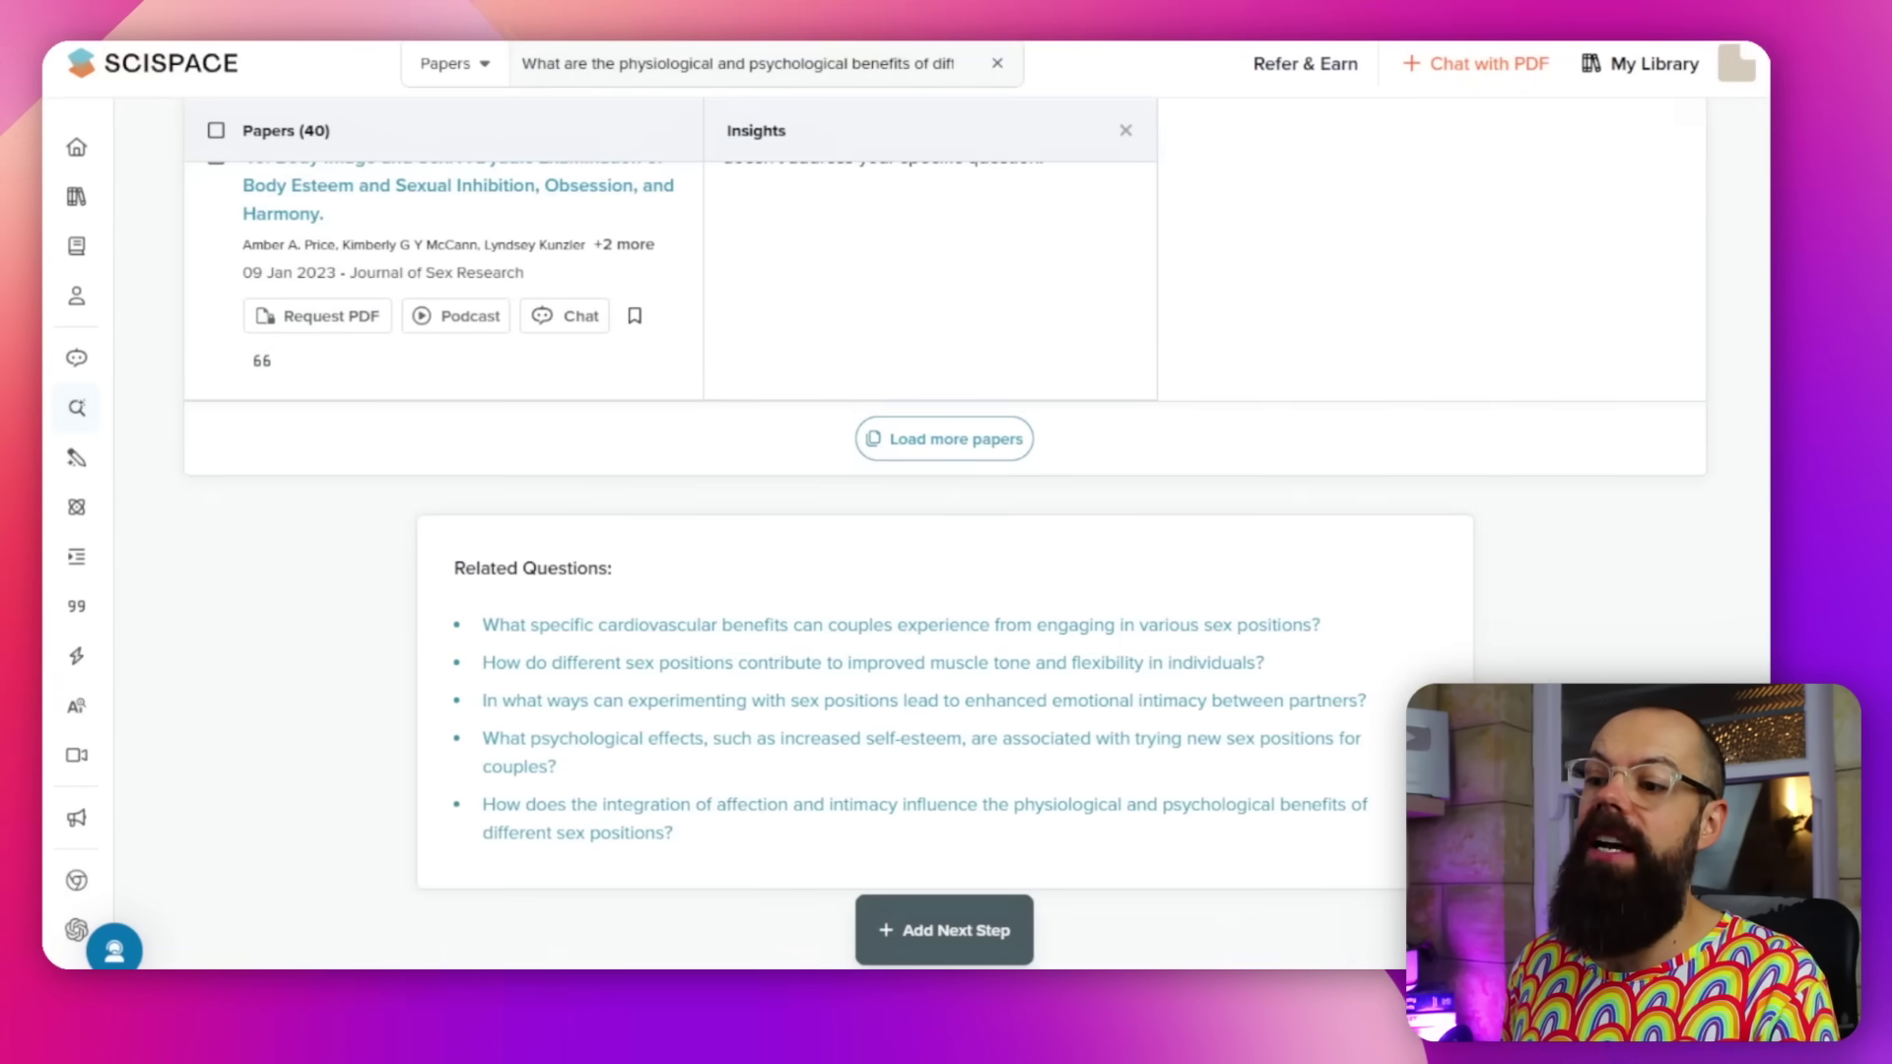
pyautogui.scroll(15, 641, 594)
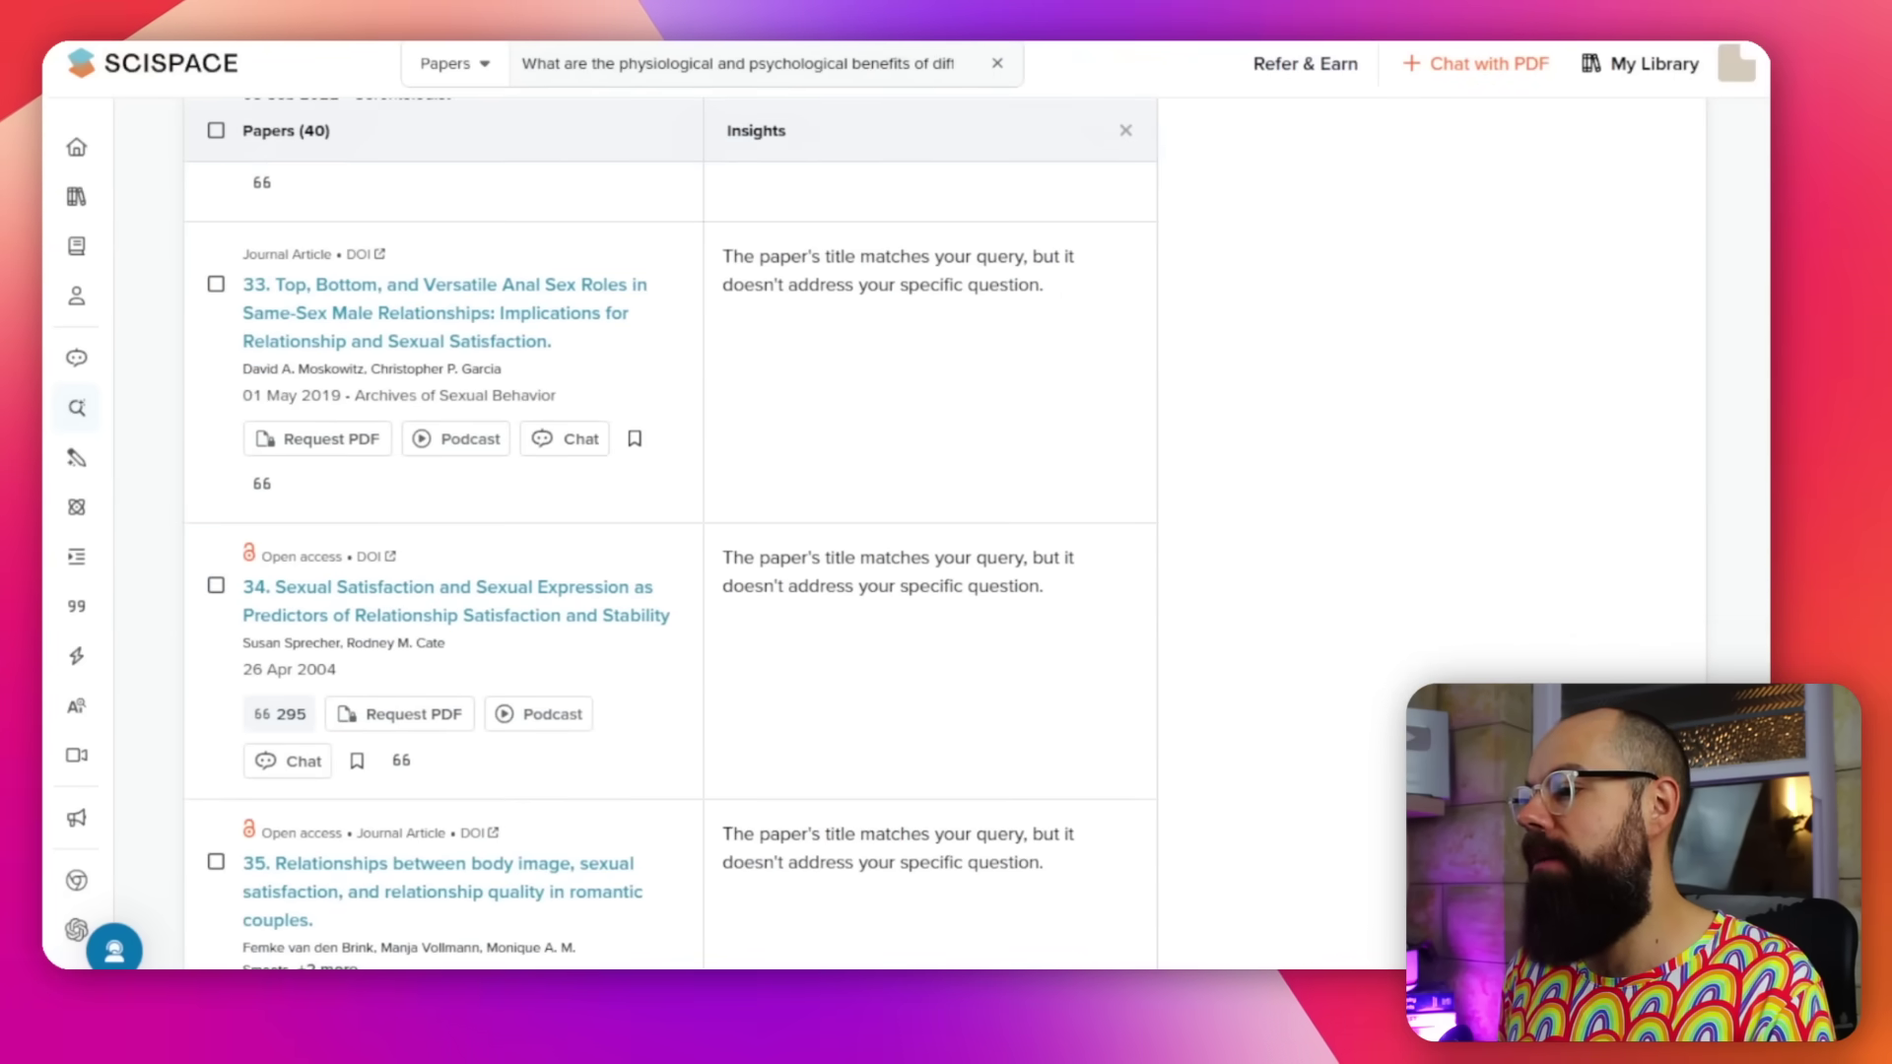
pyautogui.scroll(20, 670, 532)
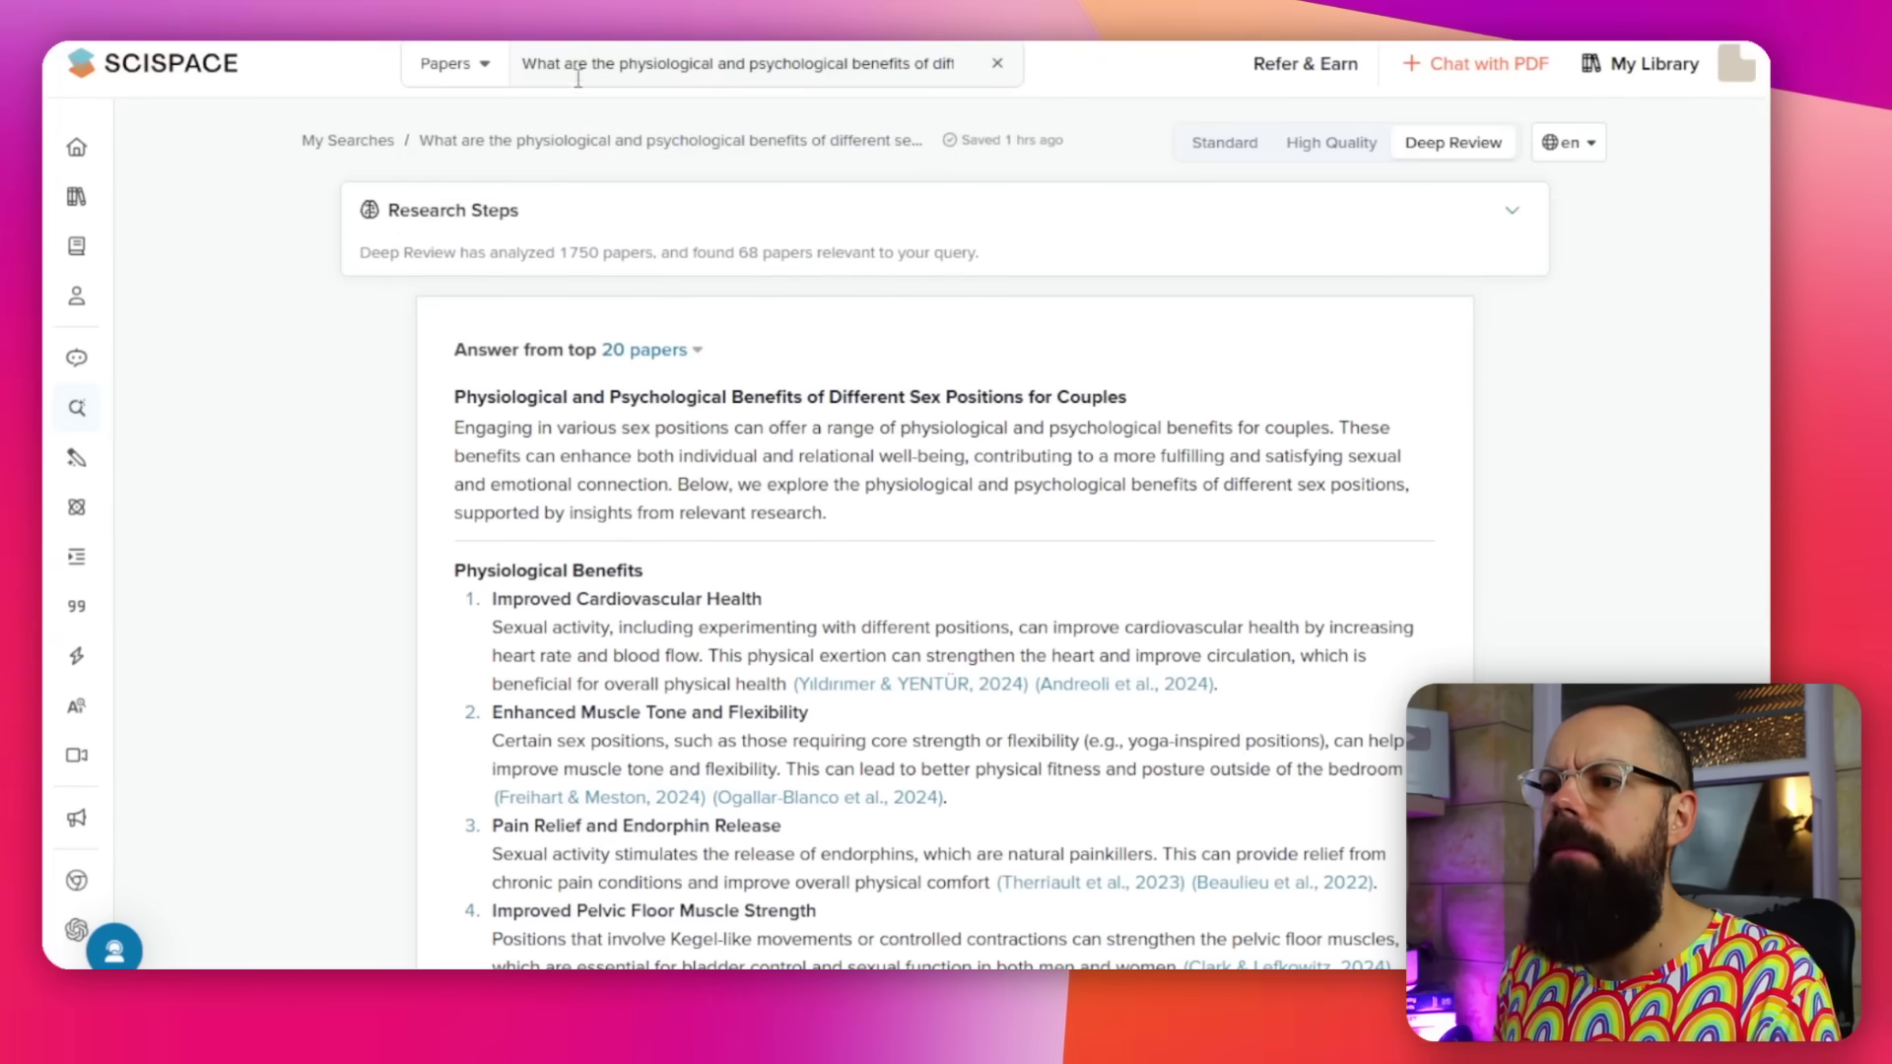
pyautogui.doubleClick(603, 65)
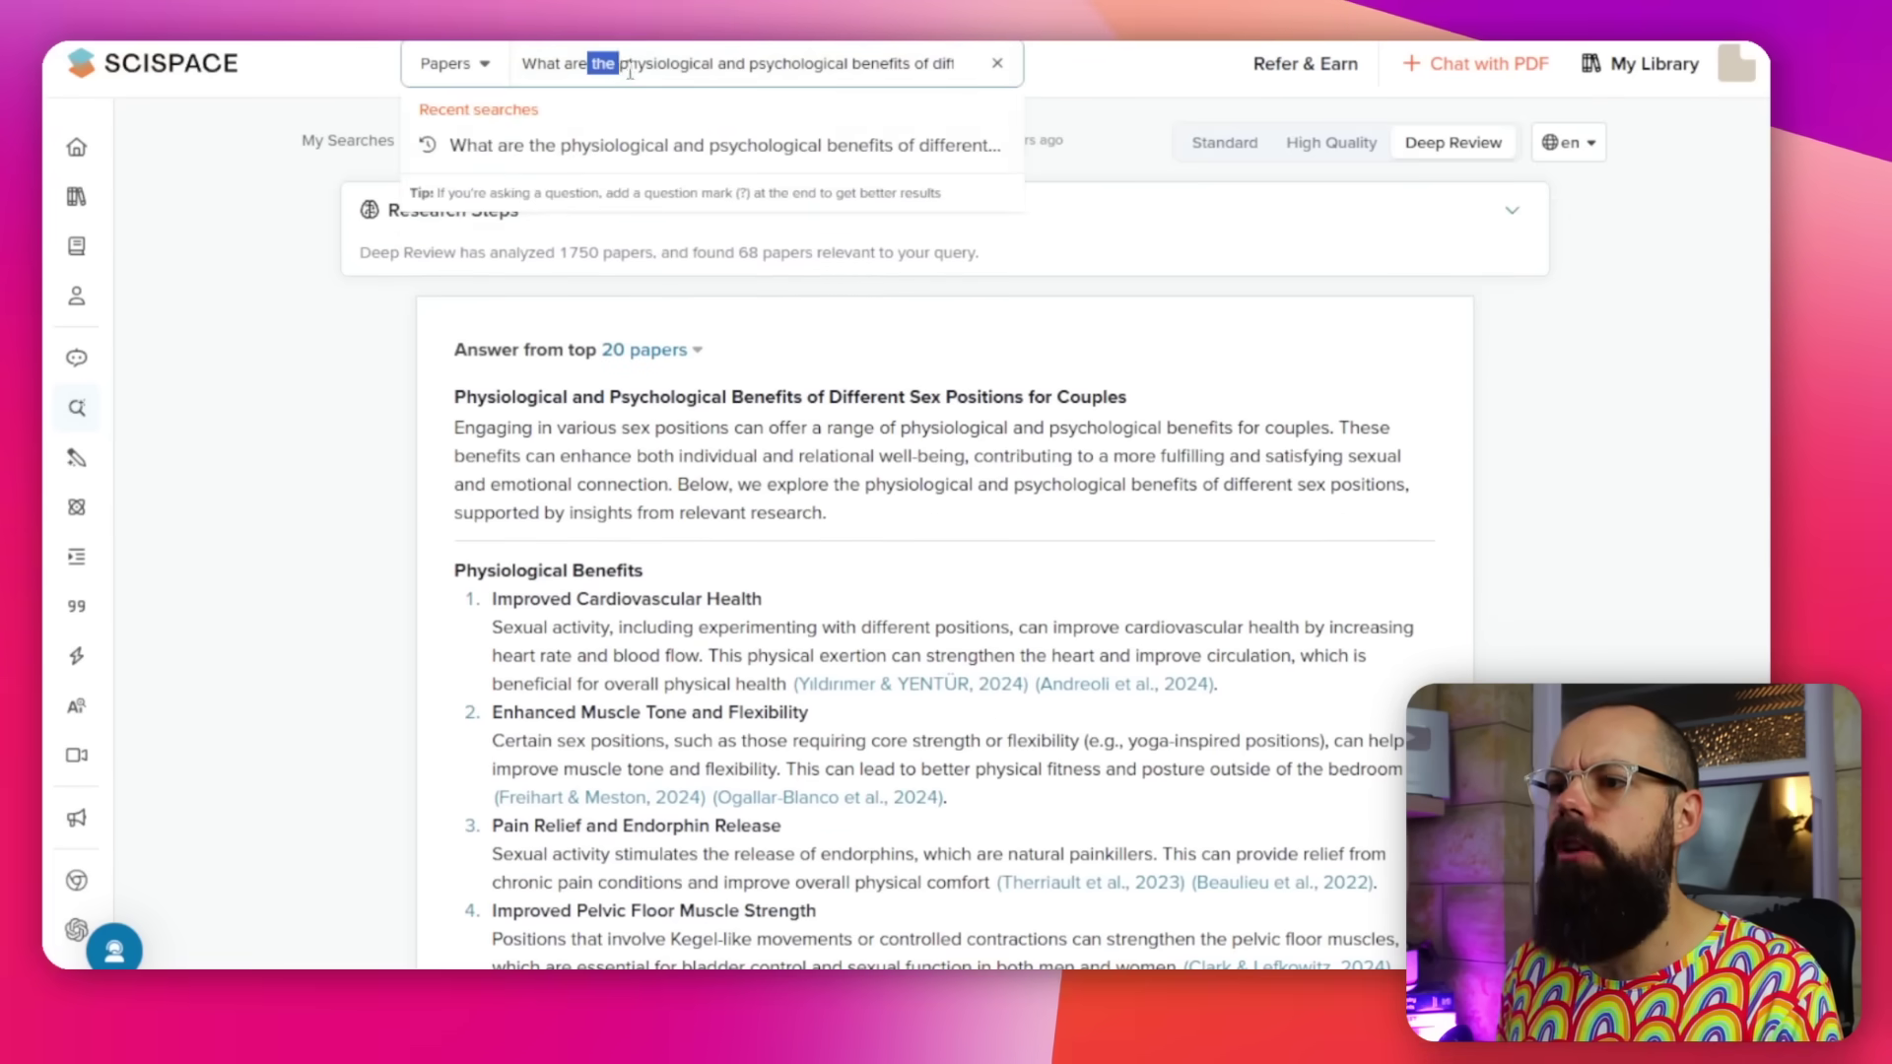
pyautogui.moveTo(772, 65); pyautogui.dragTo(957, 67)
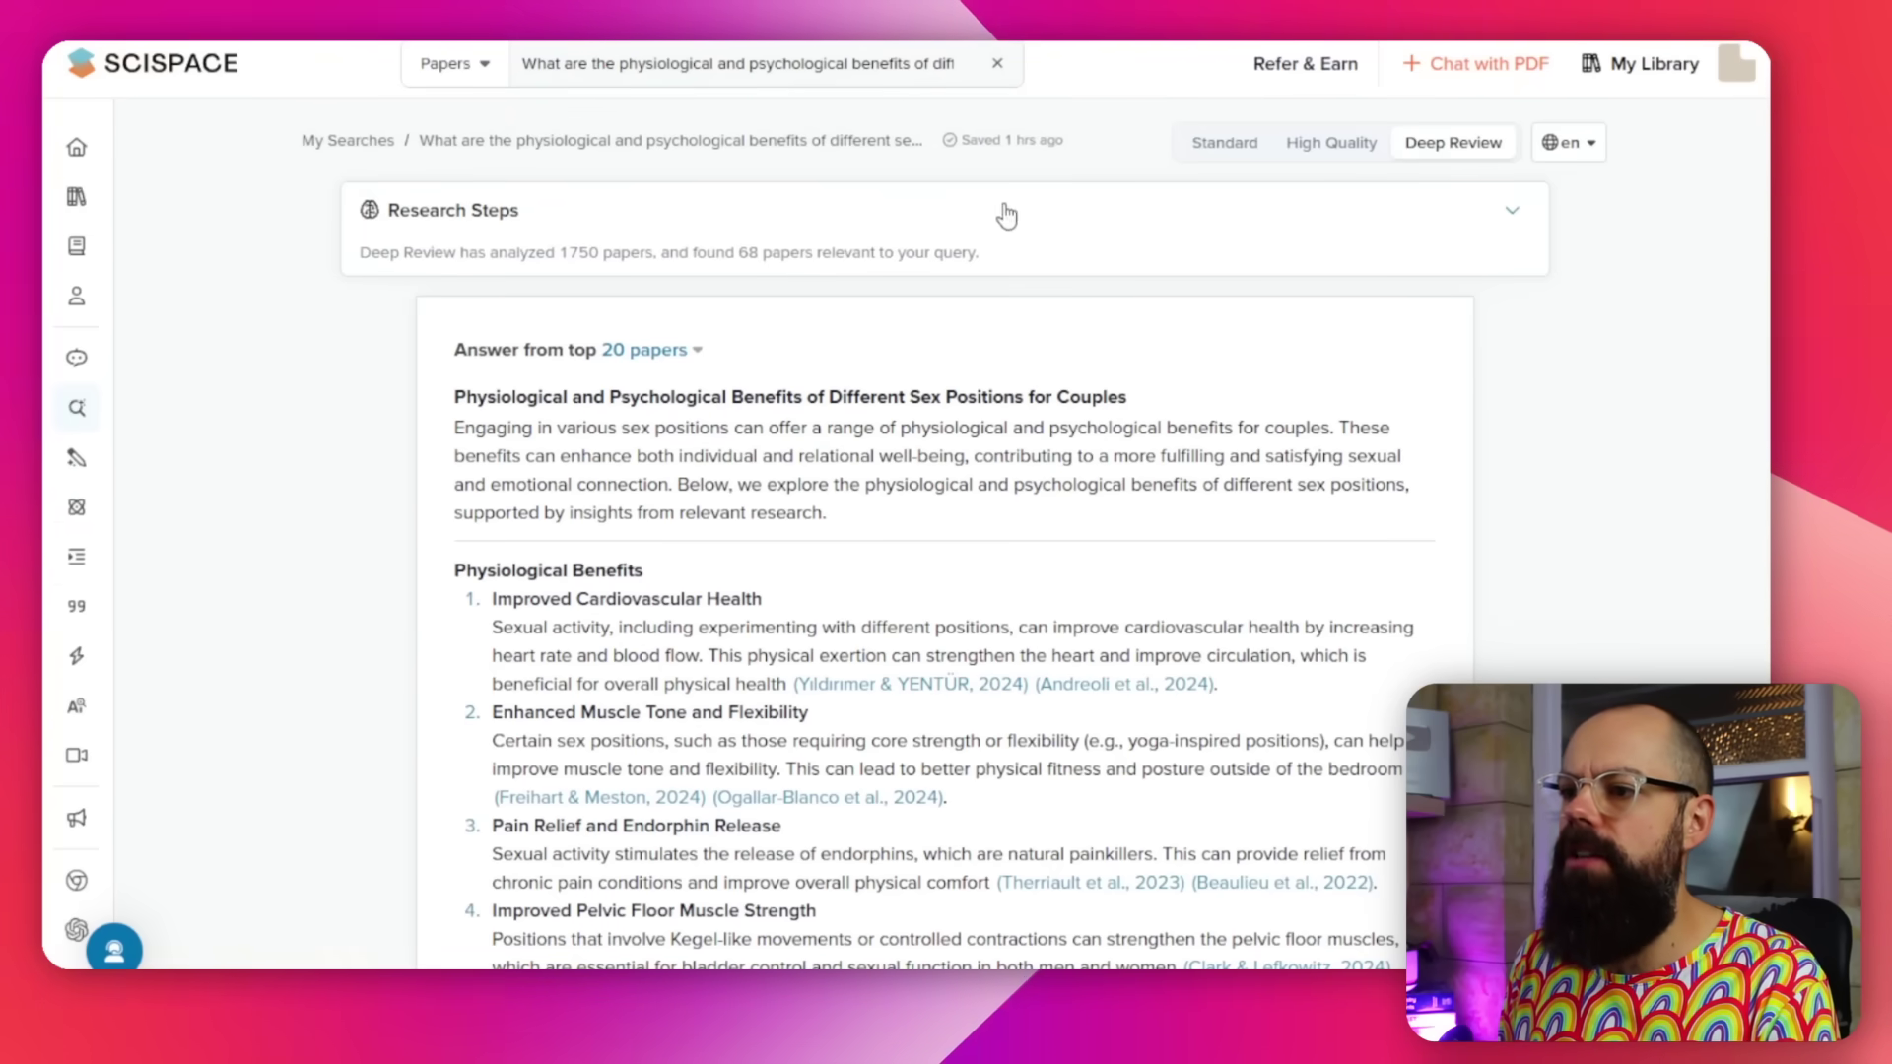
# Expand the research steps and browse the full list of 68 top papers.
pyautogui.click(906, 225)
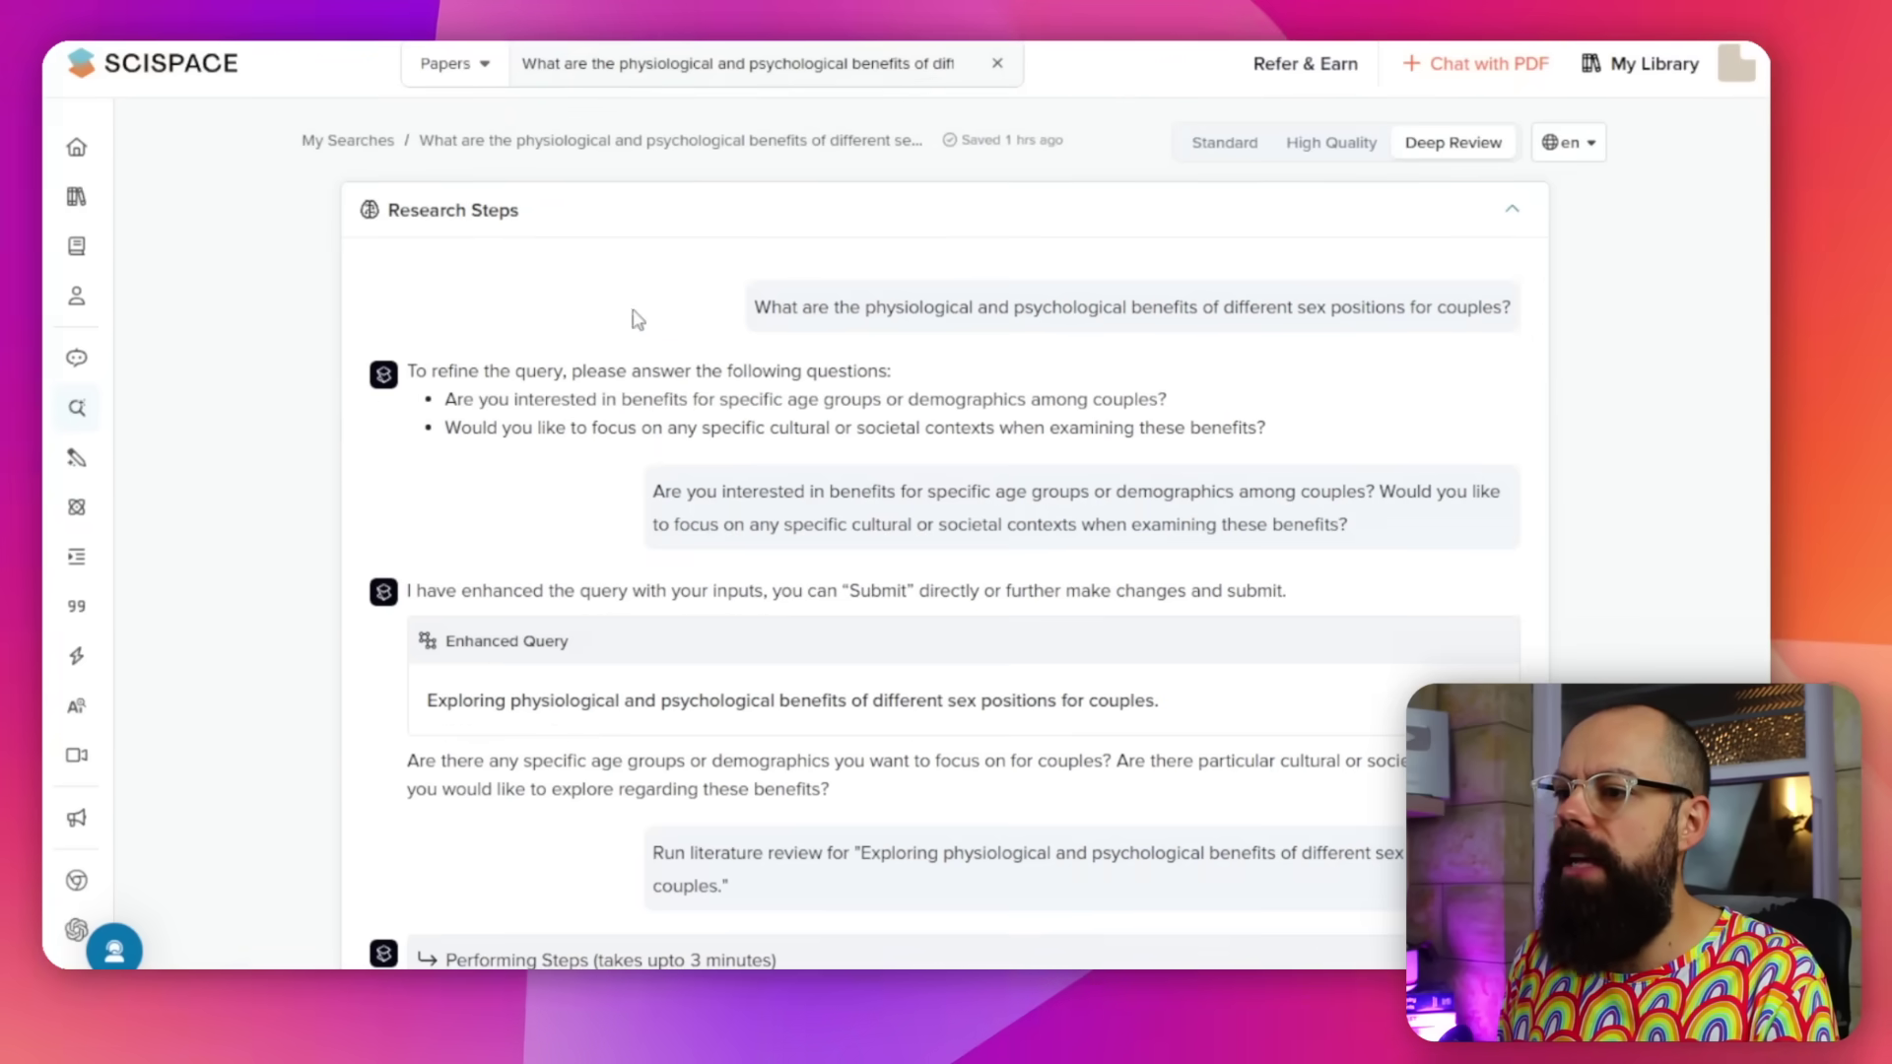
pyautogui.scroll(-12, 769, 339)
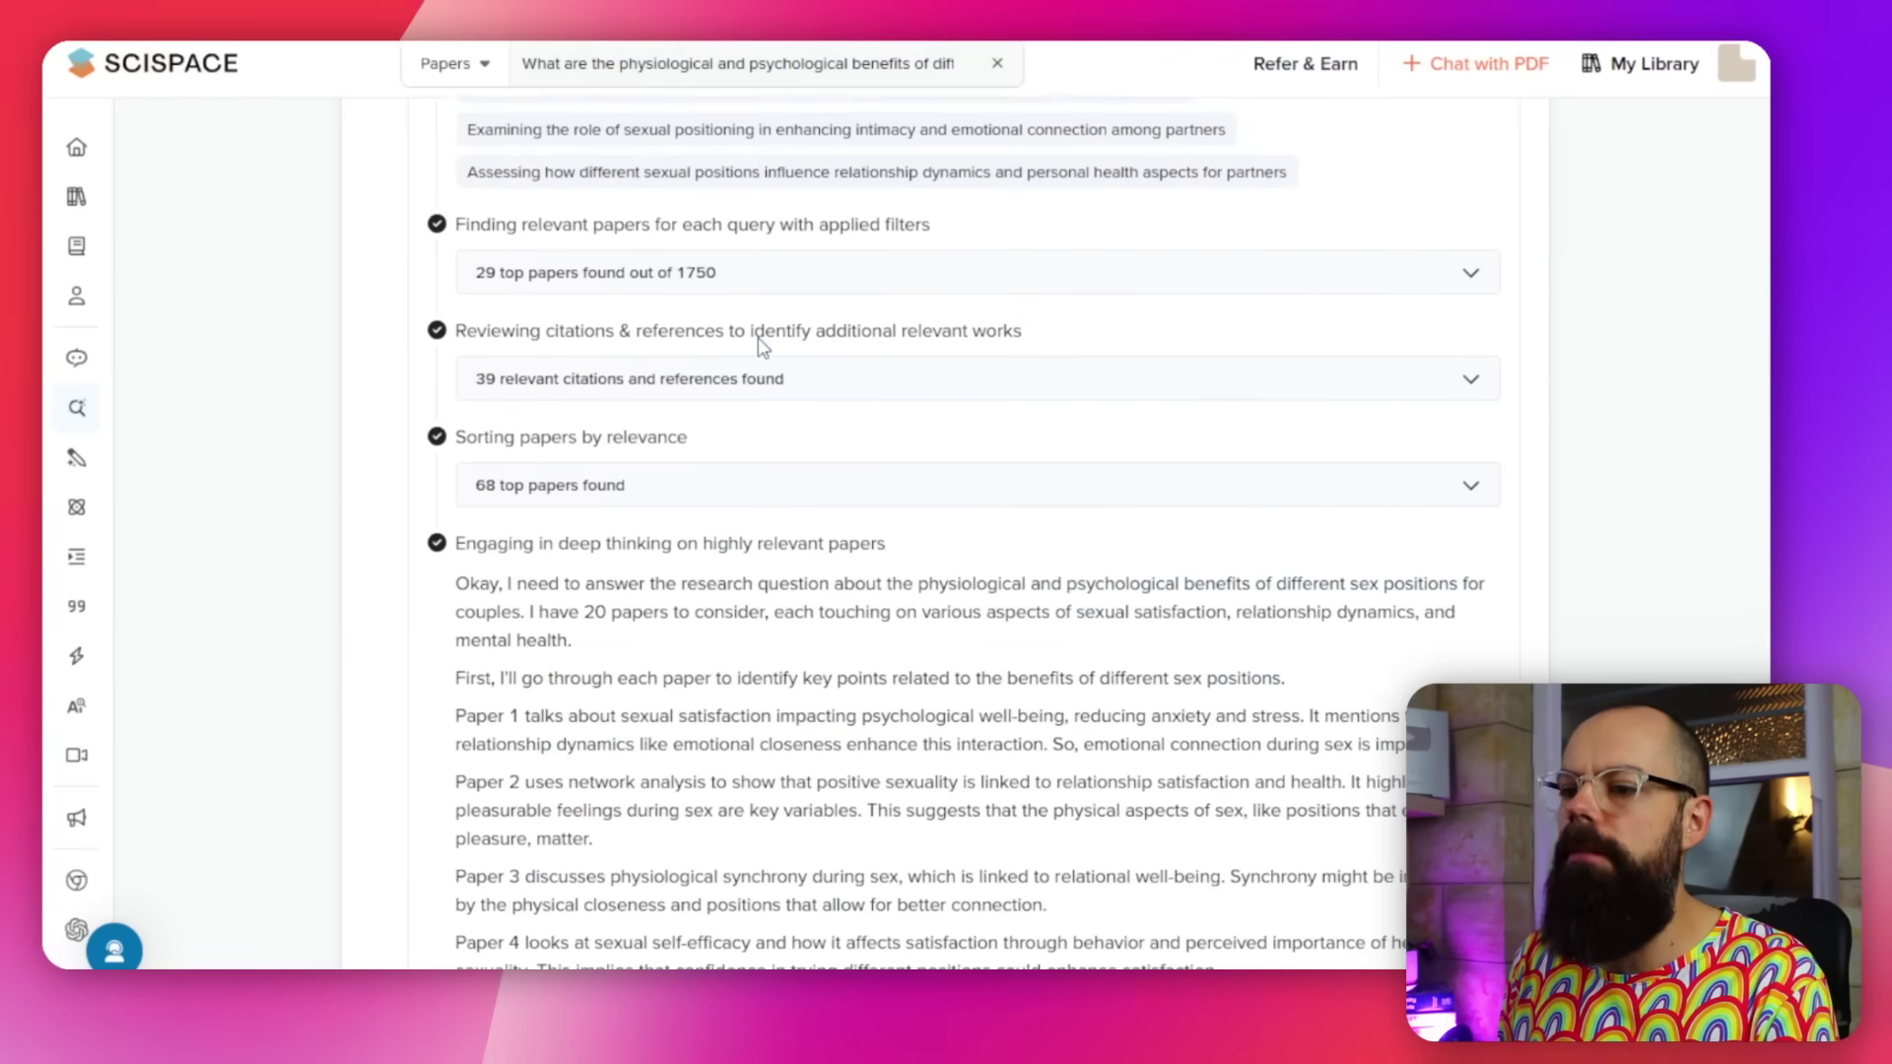
pyautogui.scroll(2, 1574, 522)
pyautogui.click(1469, 484)
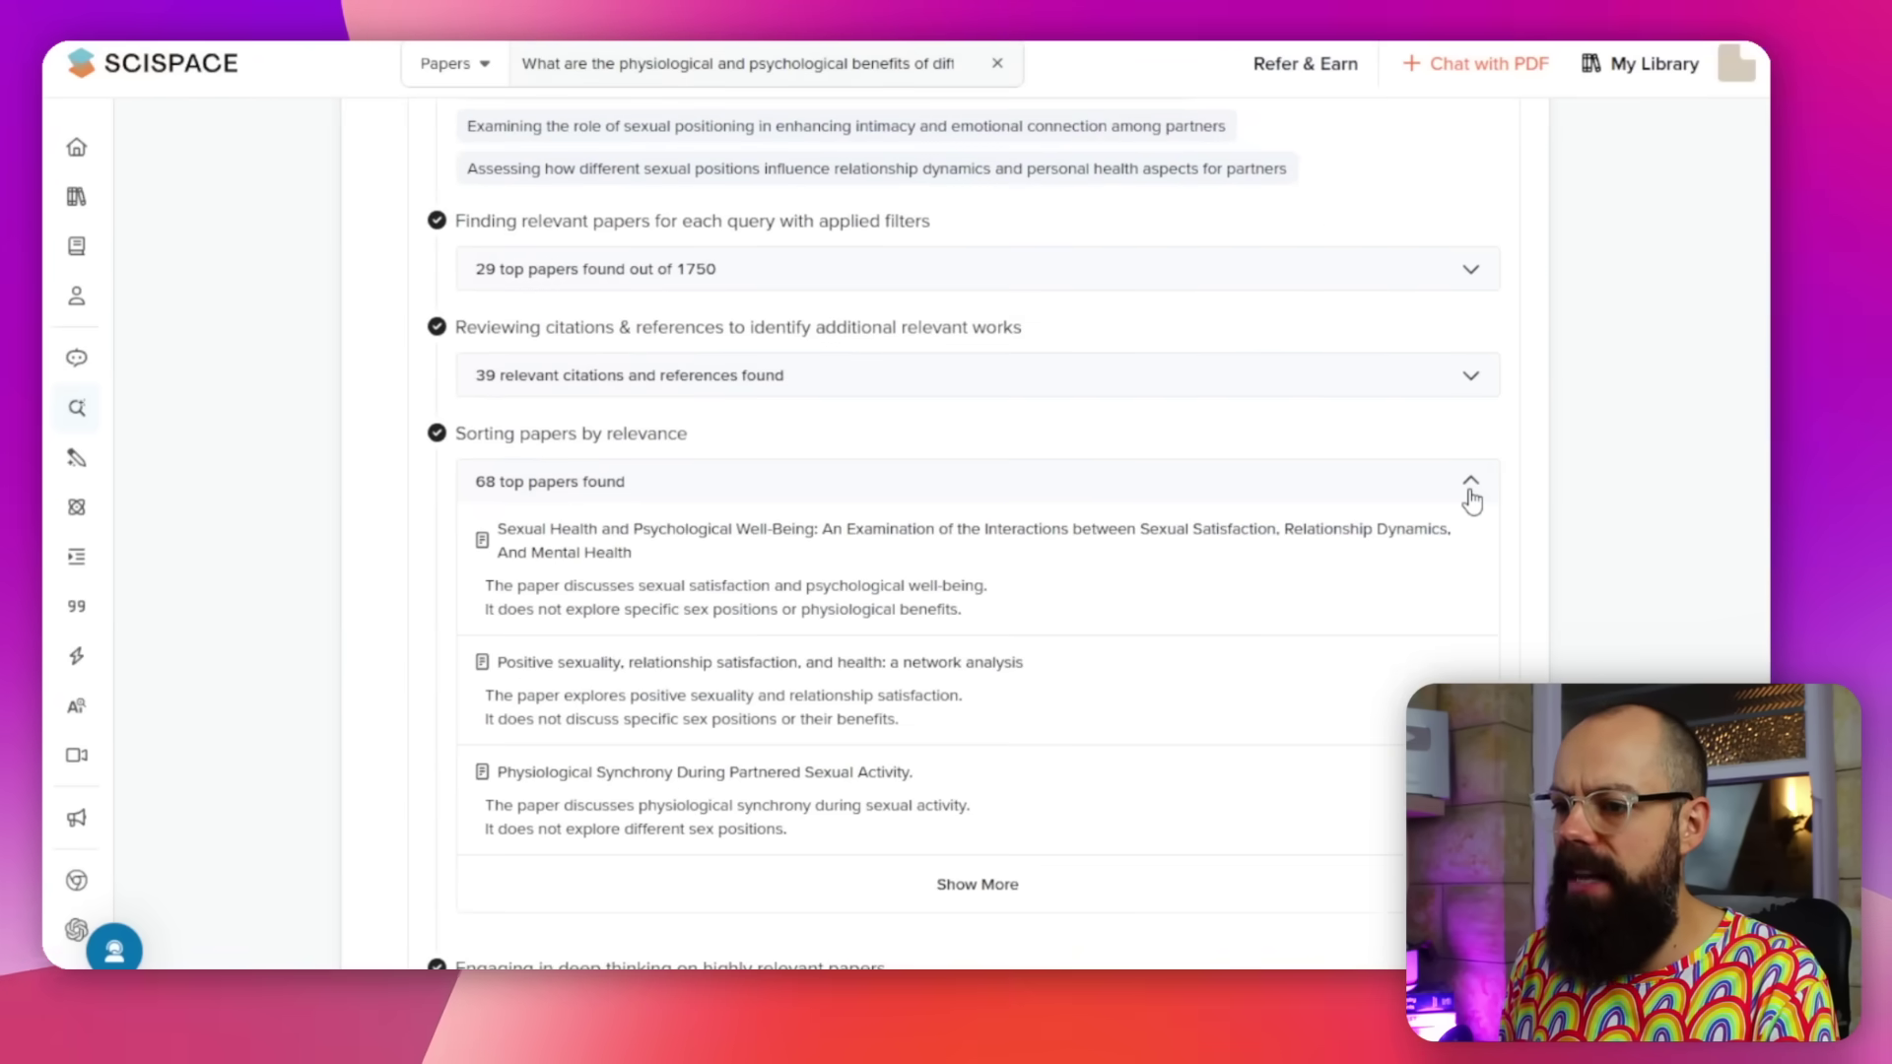
pyautogui.click(986, 892)
pyautogui.scroll(-15, 949, 494)
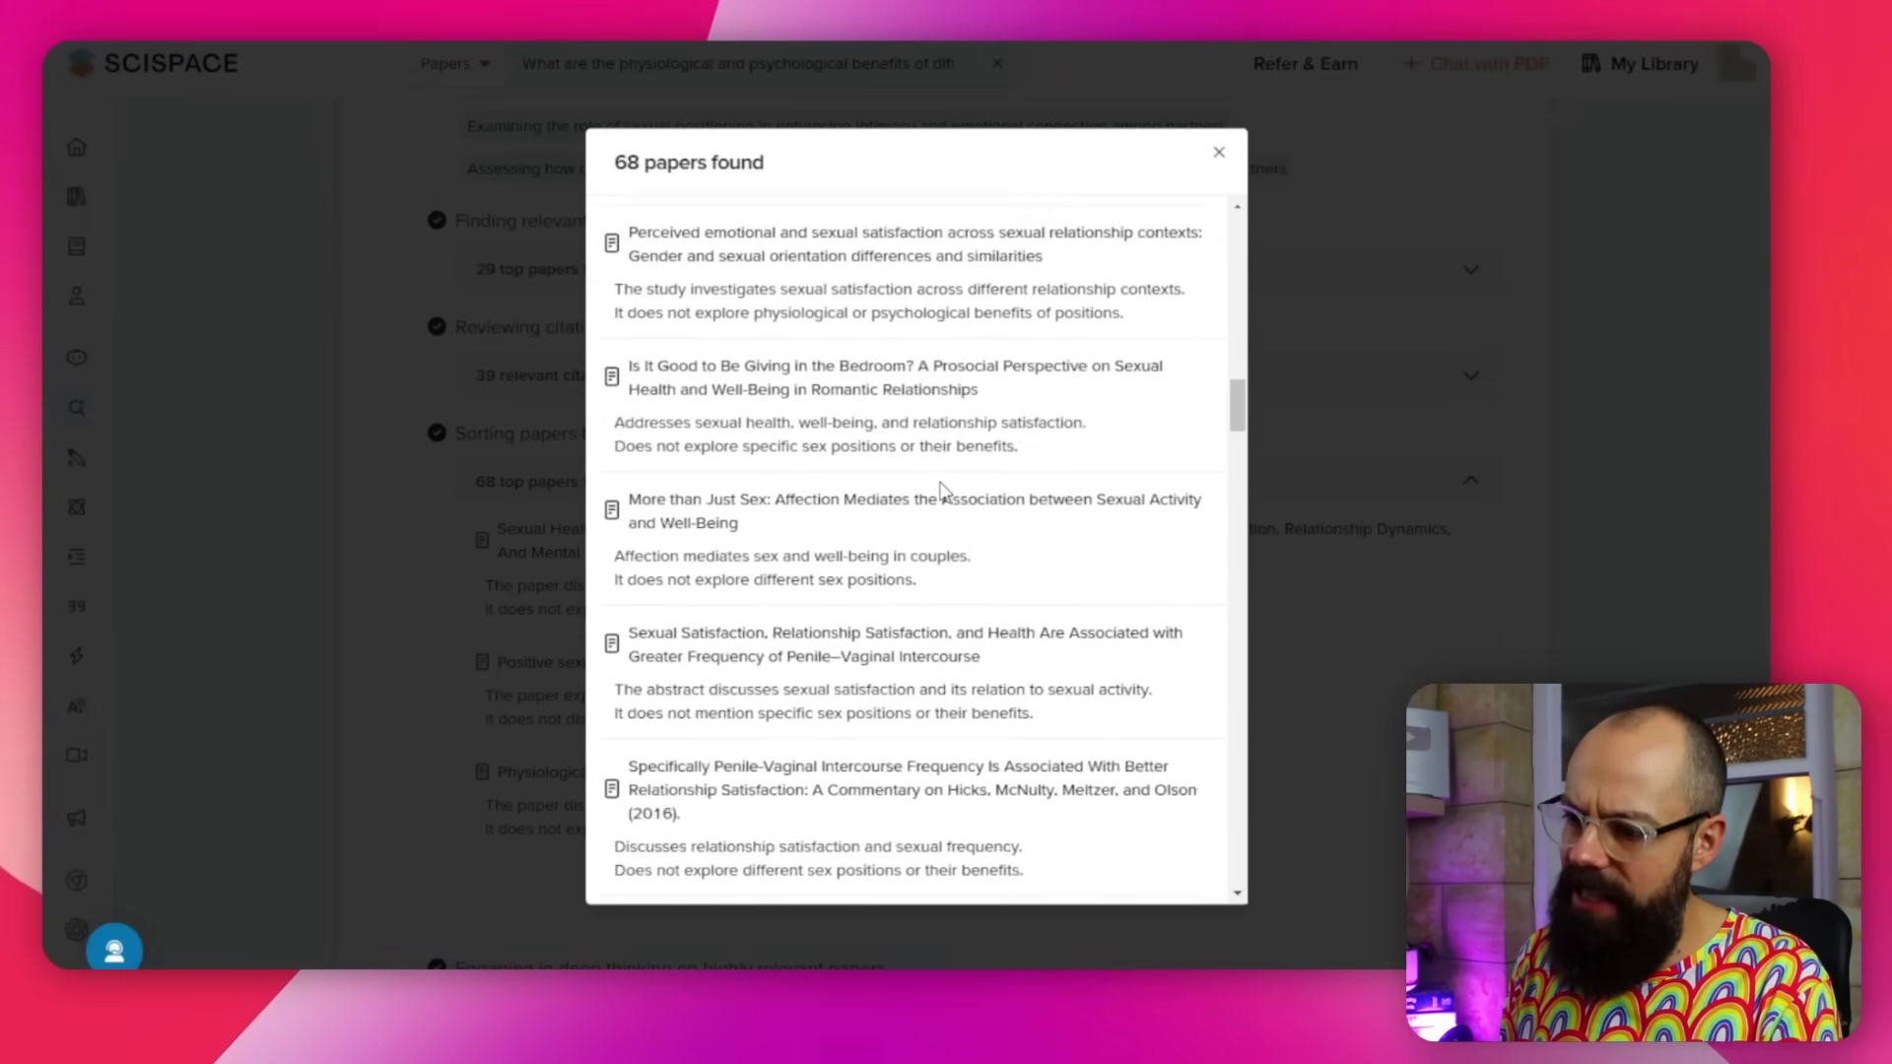
pyautogui.scroll(-10, 924, 498)
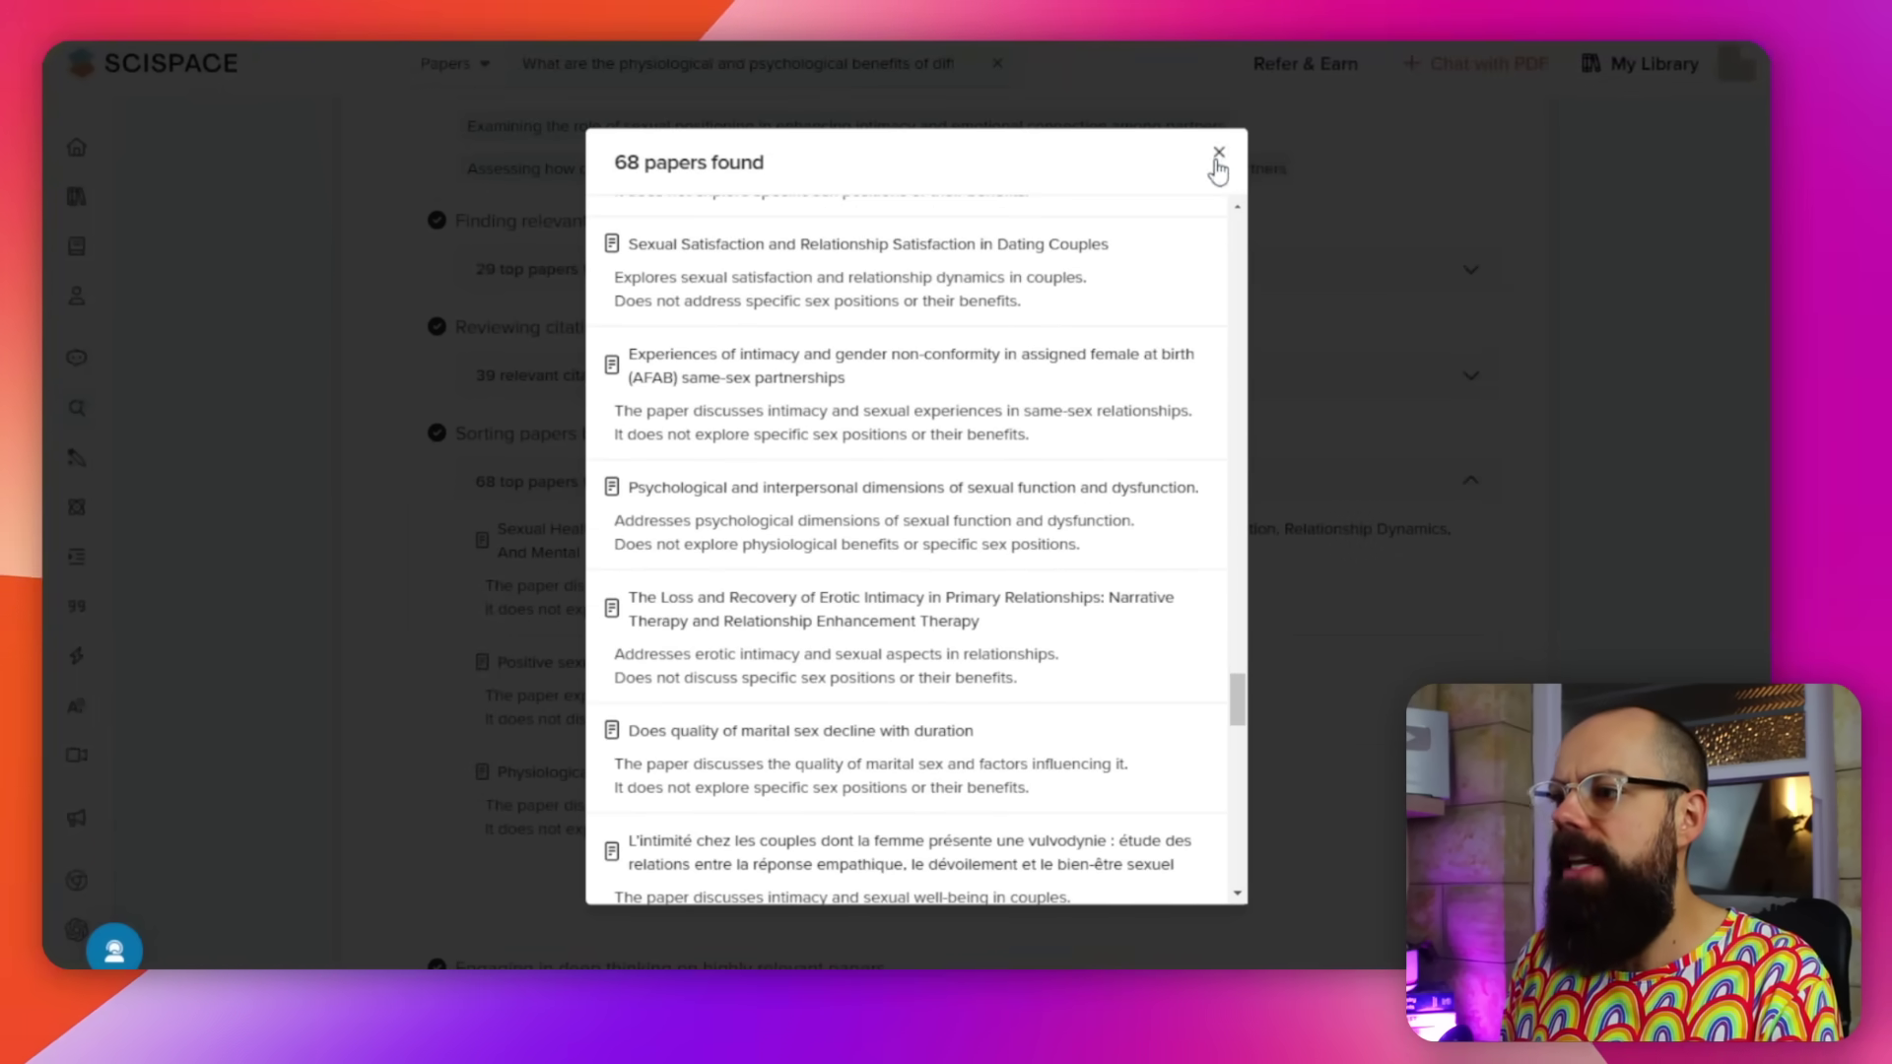
# Close the 68-papers list and collapse the Research Steps overview.
pyautogui.click(1219, 152)
pyautogui.scroll(15, 1601, 335)
pyautogui.click(946, 229)
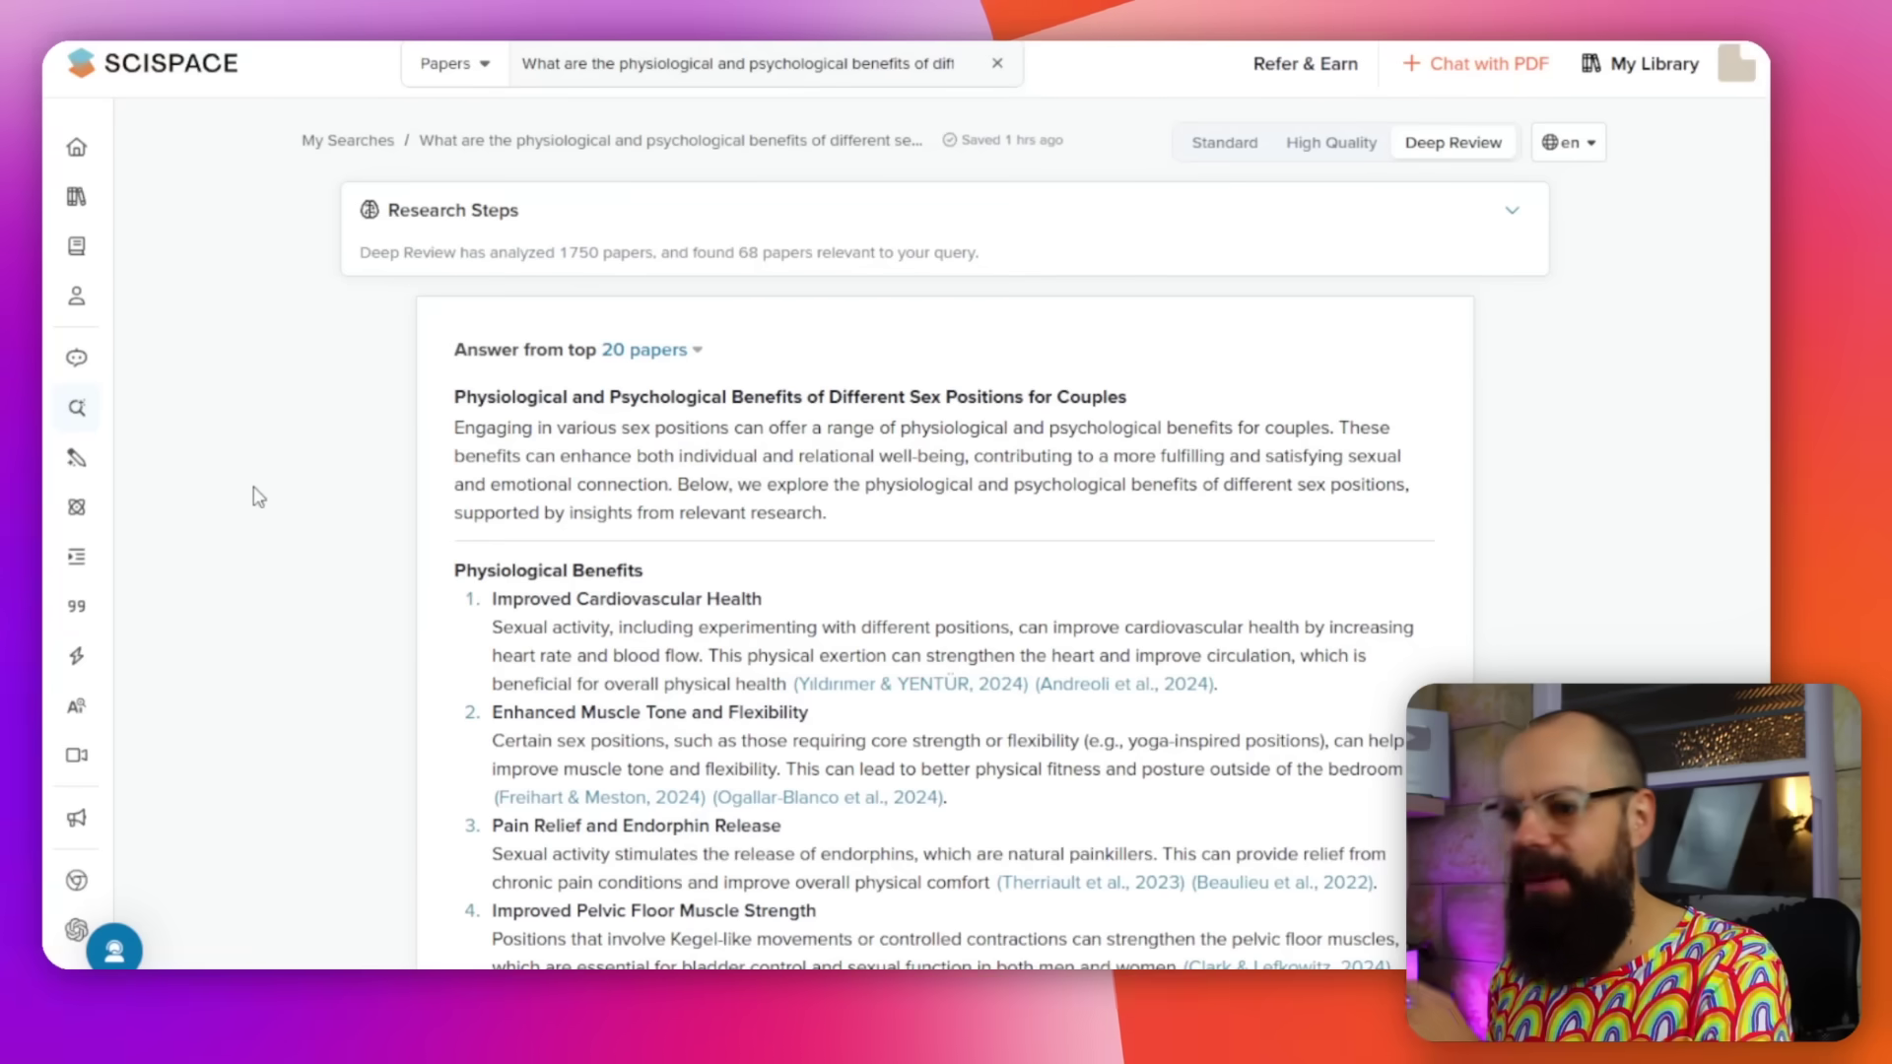
pyautogui.scroll(-1, 585, 626)
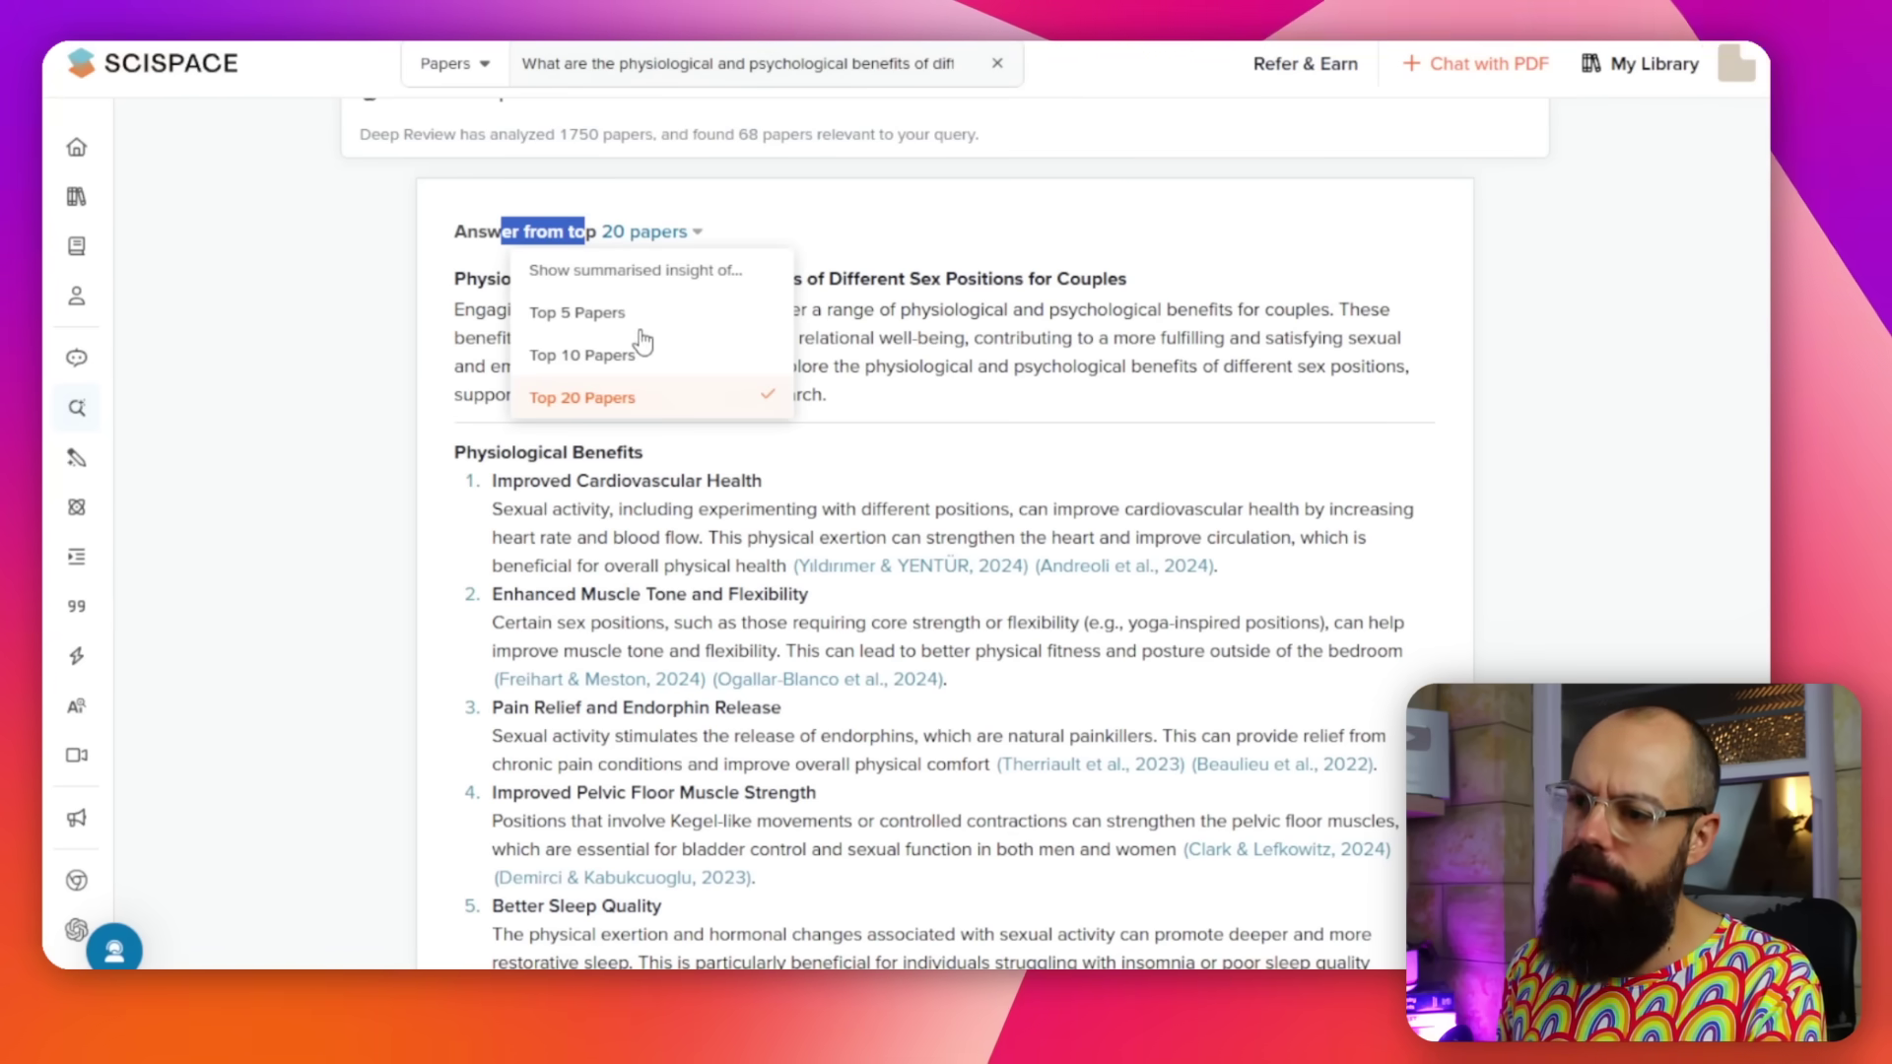
pyautogui.click(313, 414)
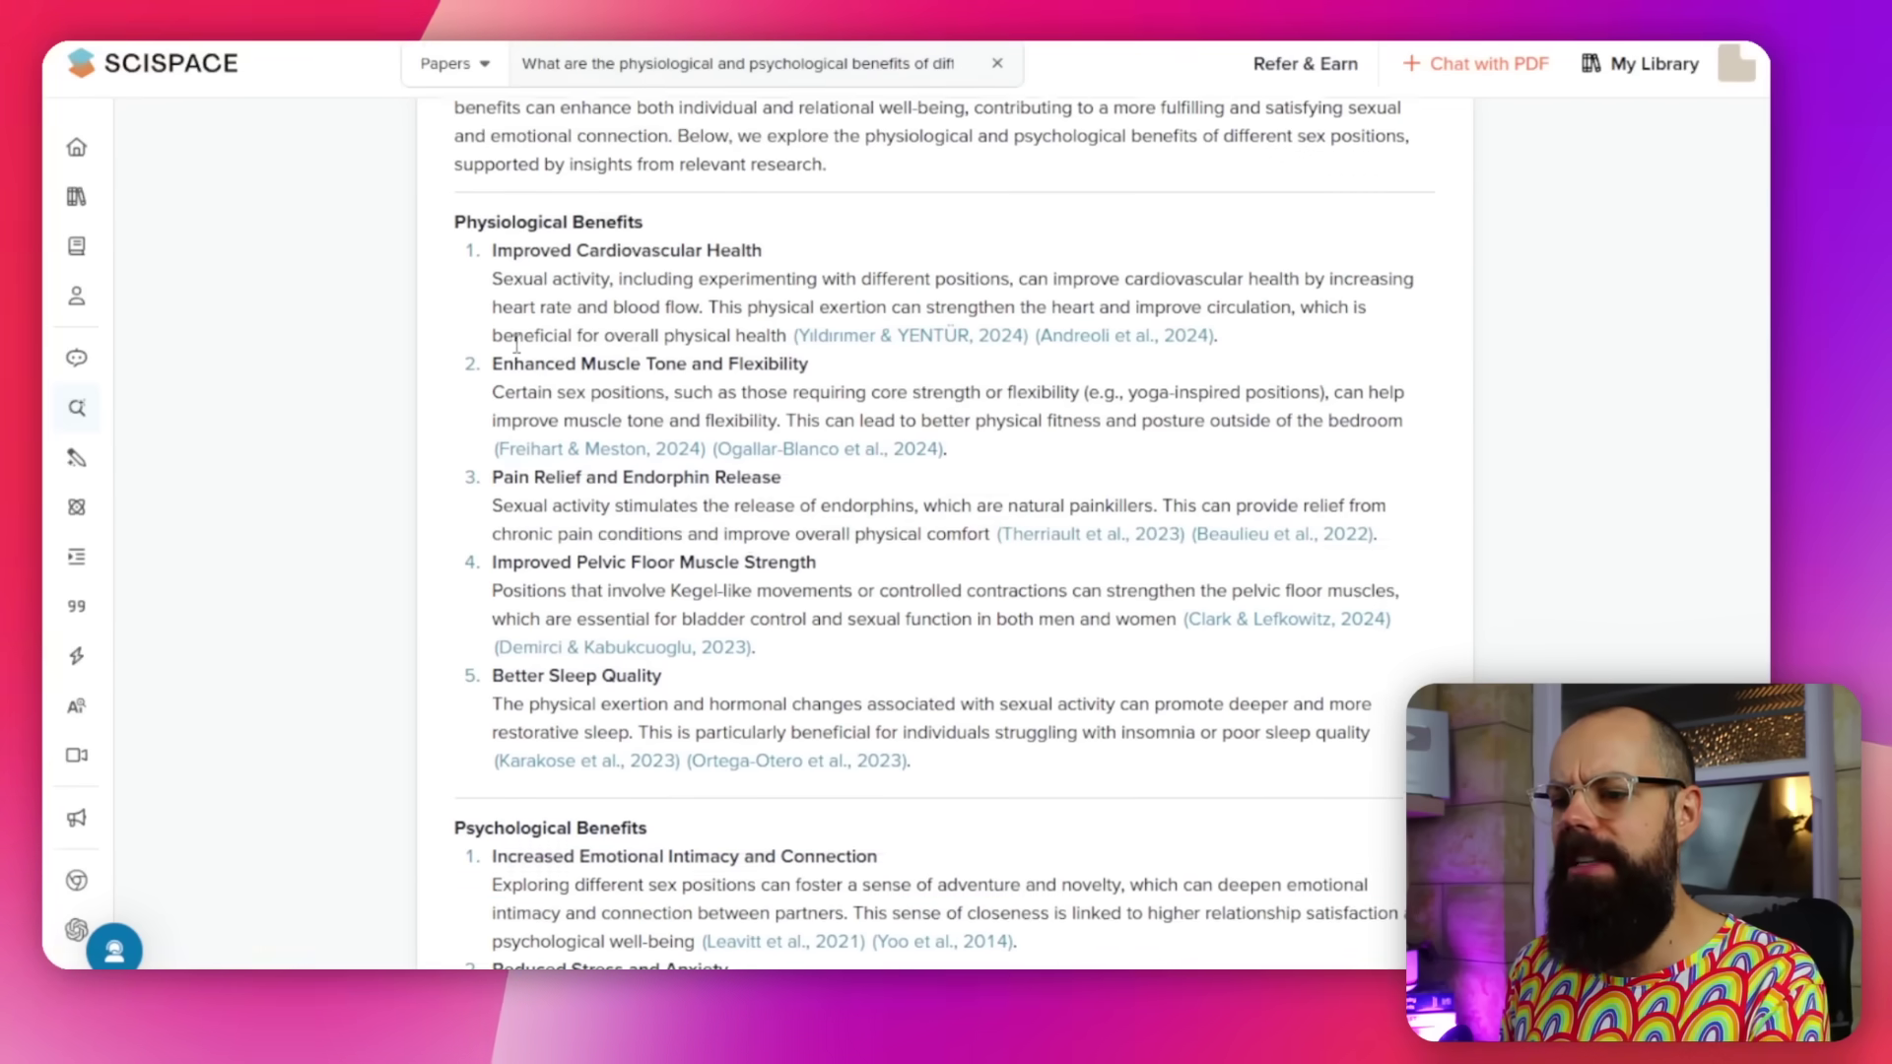
pyautogui.scroll(-1, 549, 843)
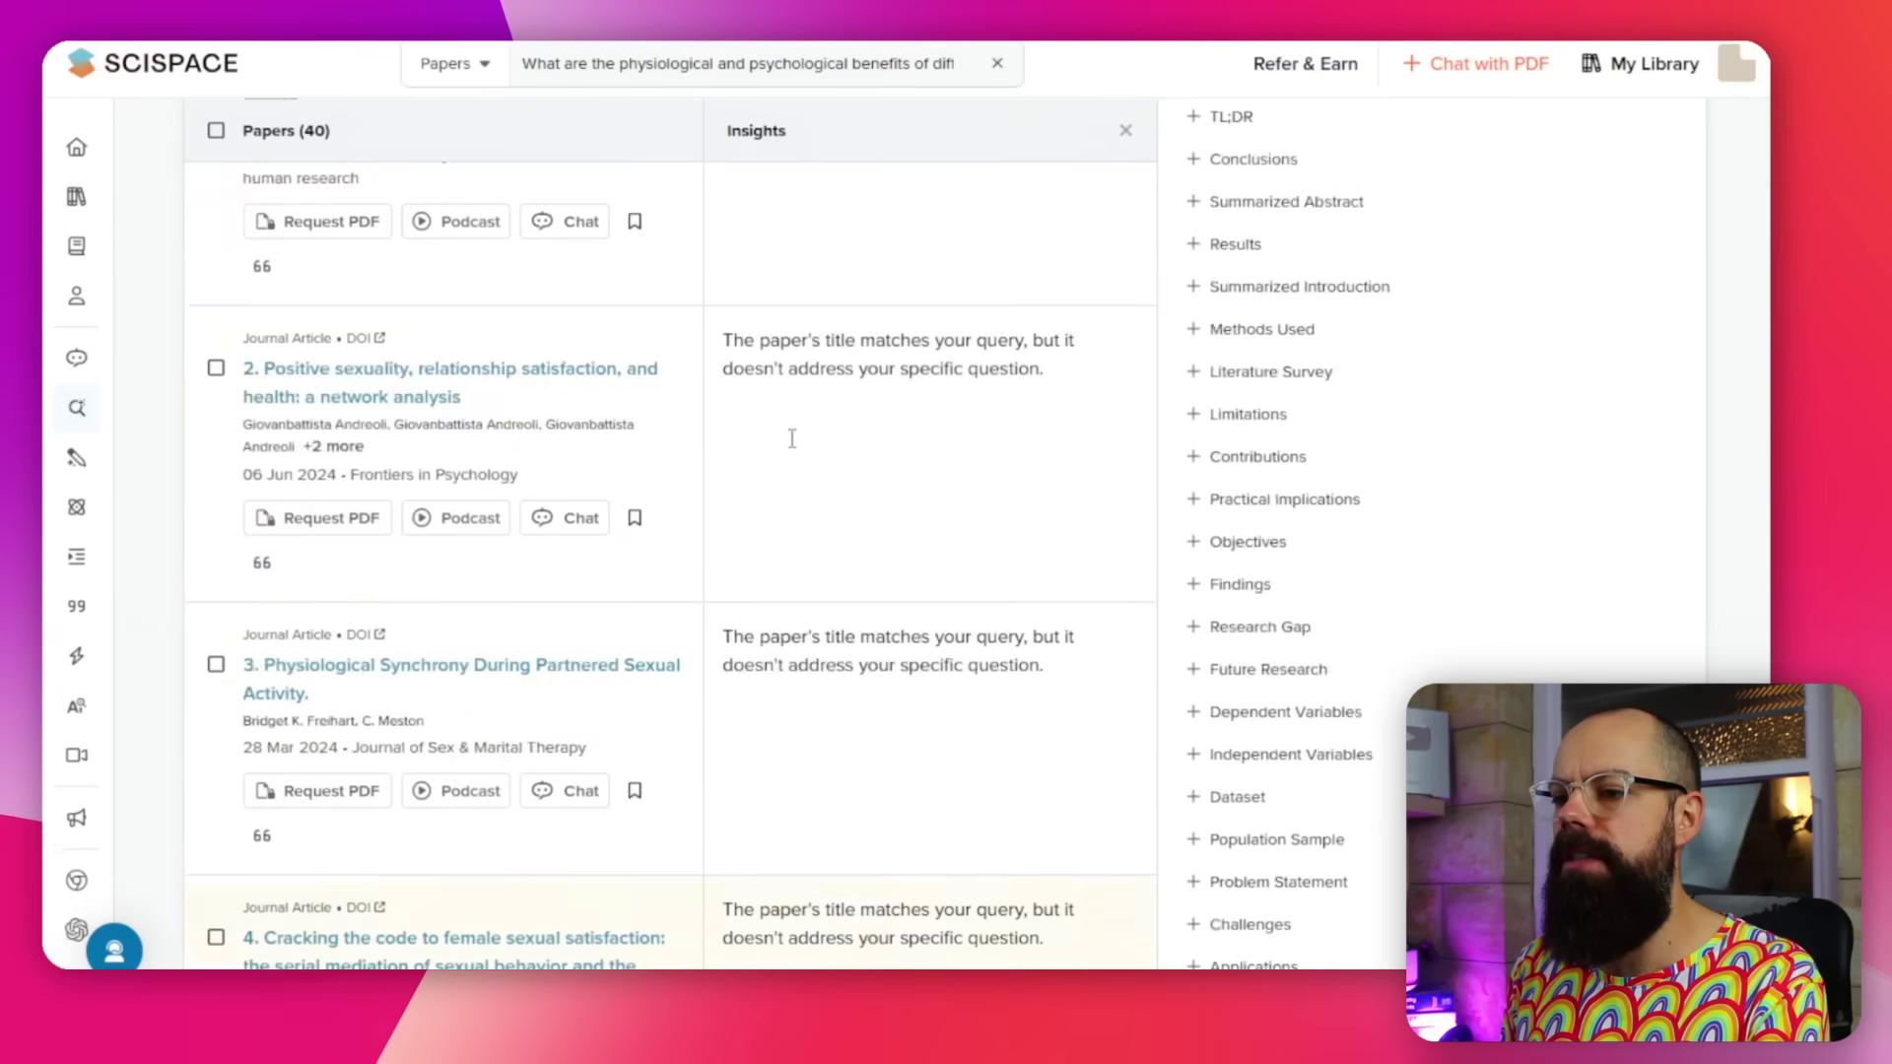
pyautogui.scroll(-5, 789, 434)
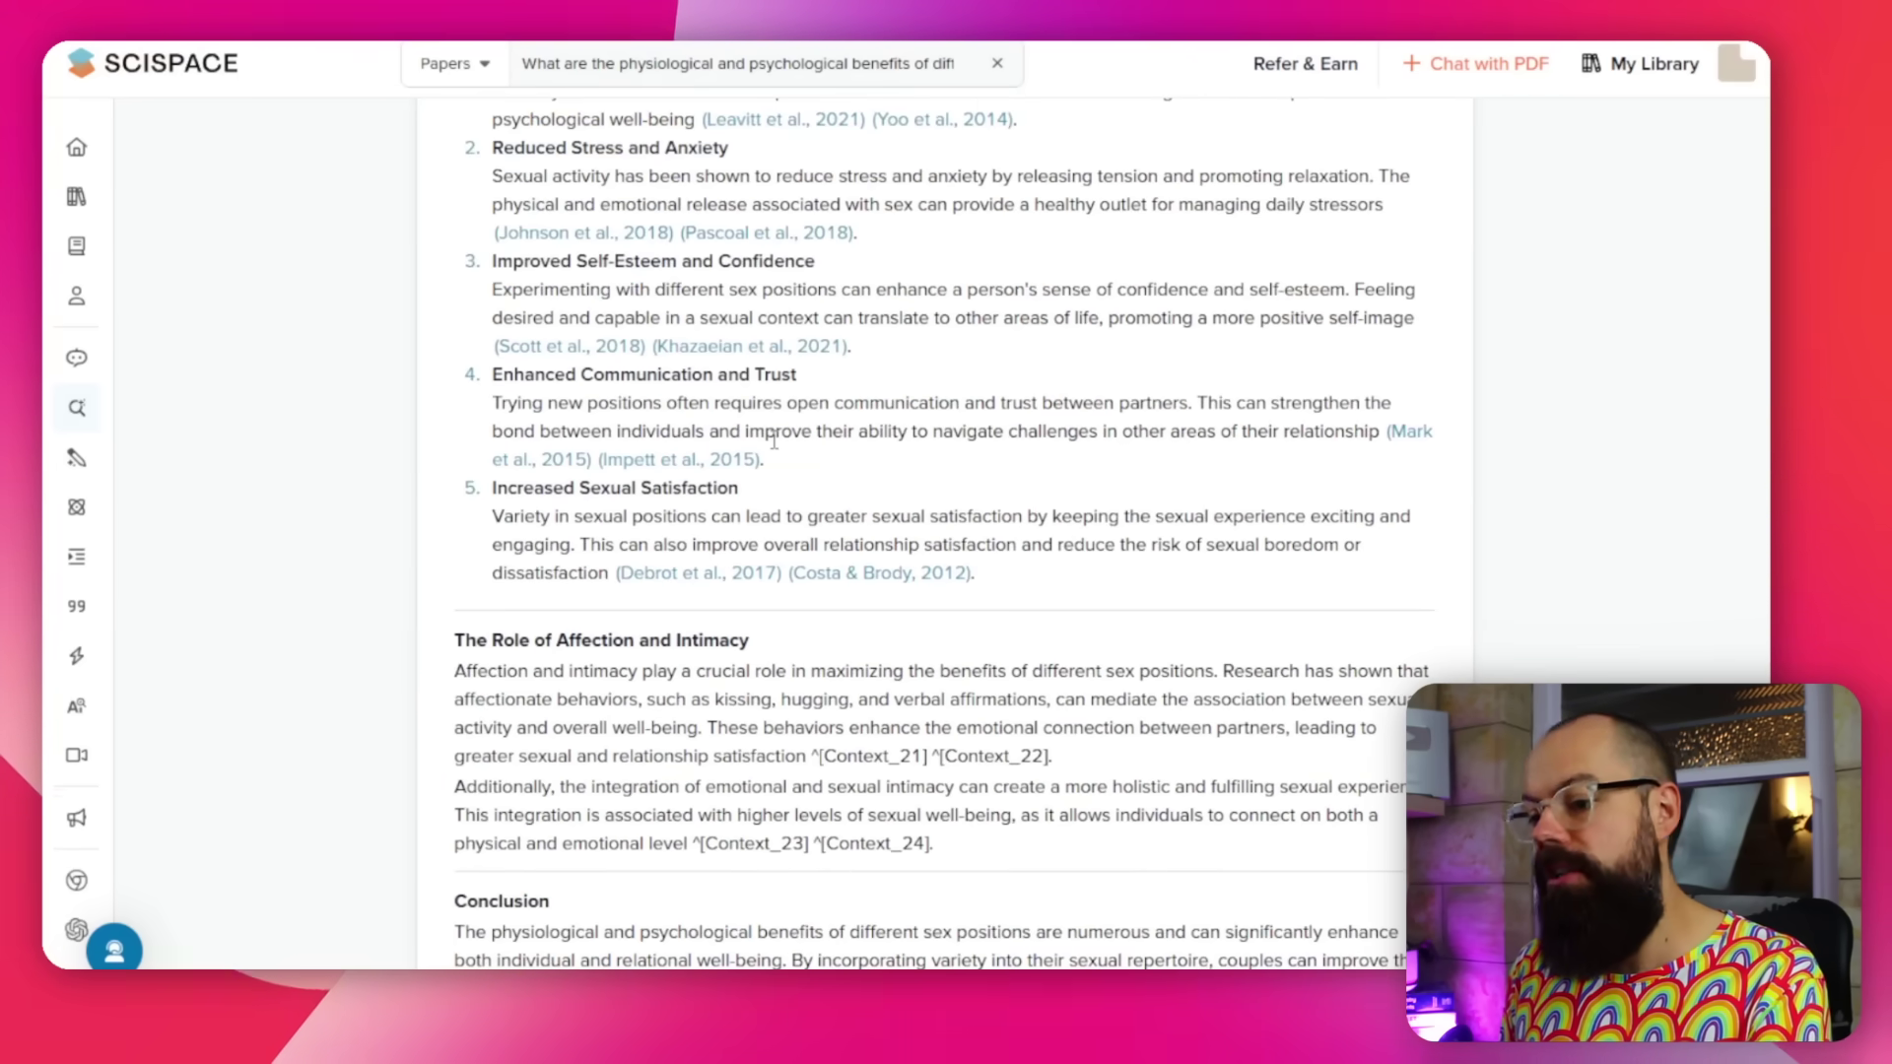
# Scroll through the Papers (40) table so it loads up to 60 papers.
pyautogui.scroll(-10, 773, 441)
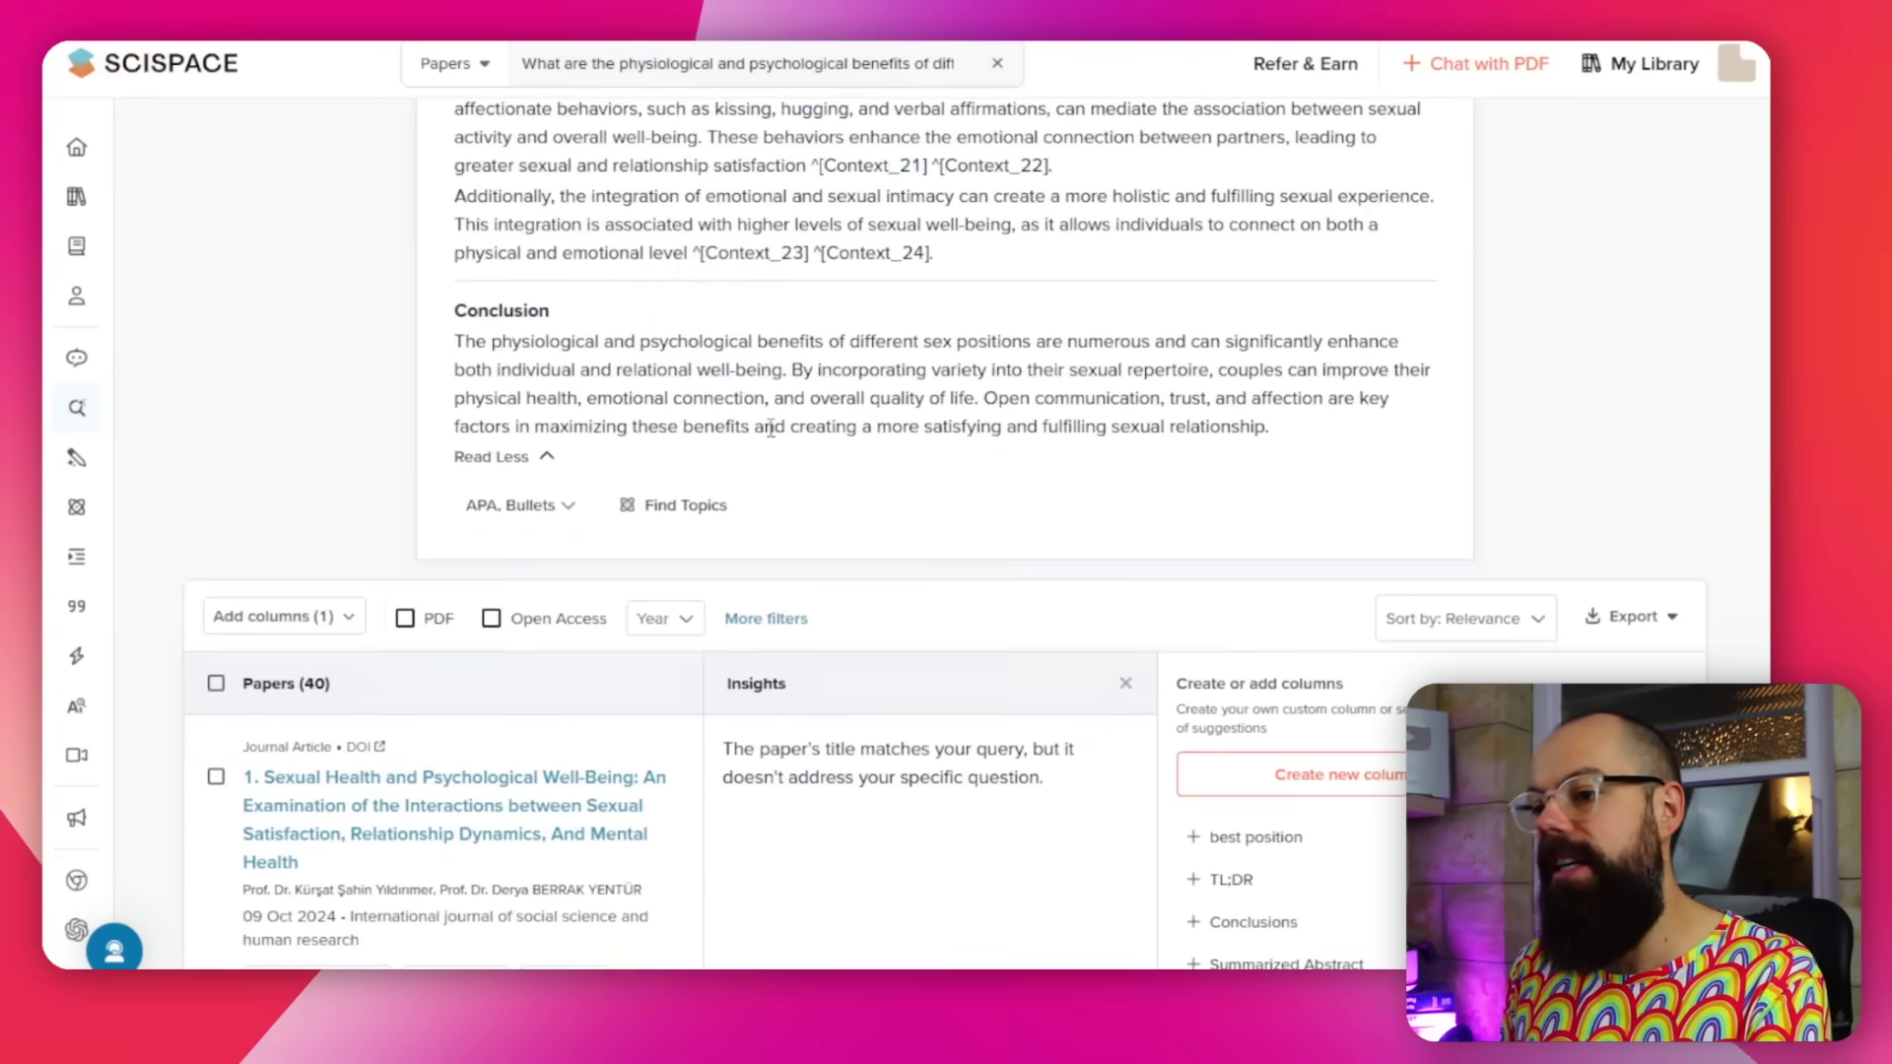
pyautogui.scroll(2, 376, 412)
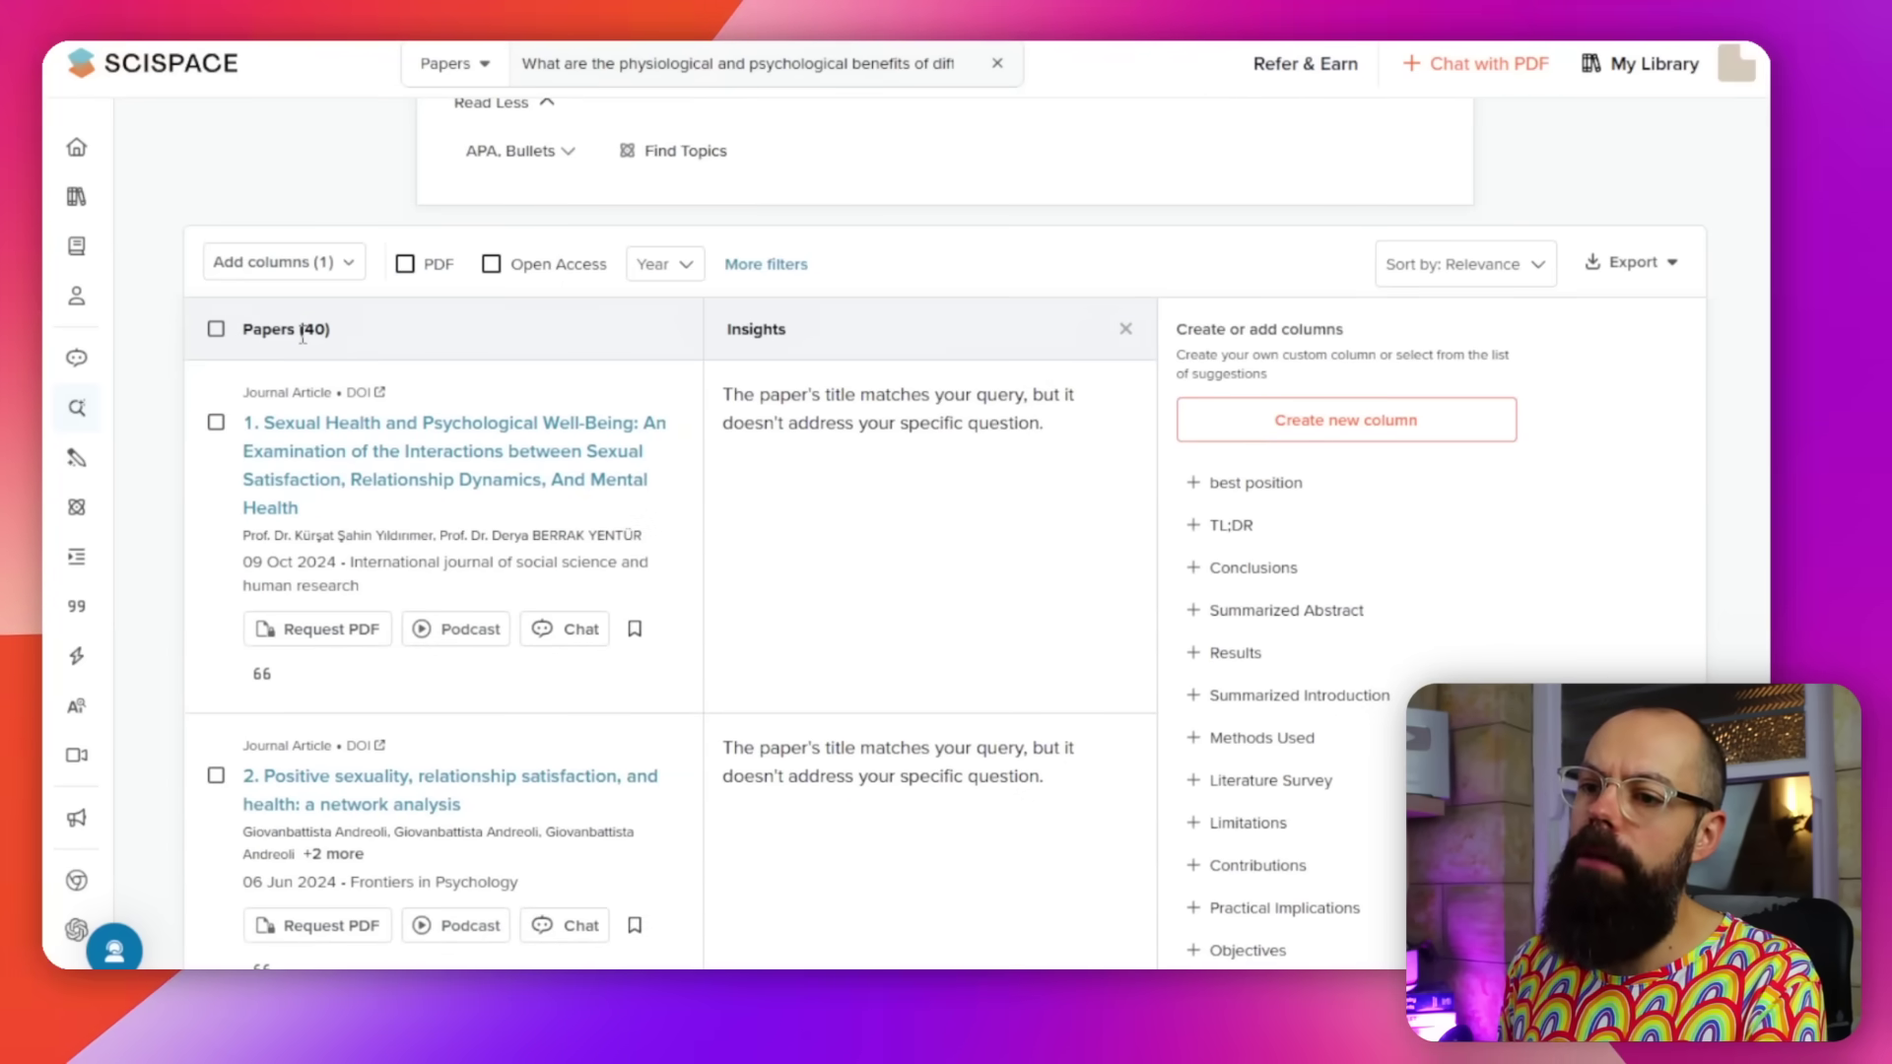
pyautogui.moveTo(304, 336); pyautogui.dragTo(327, 336)
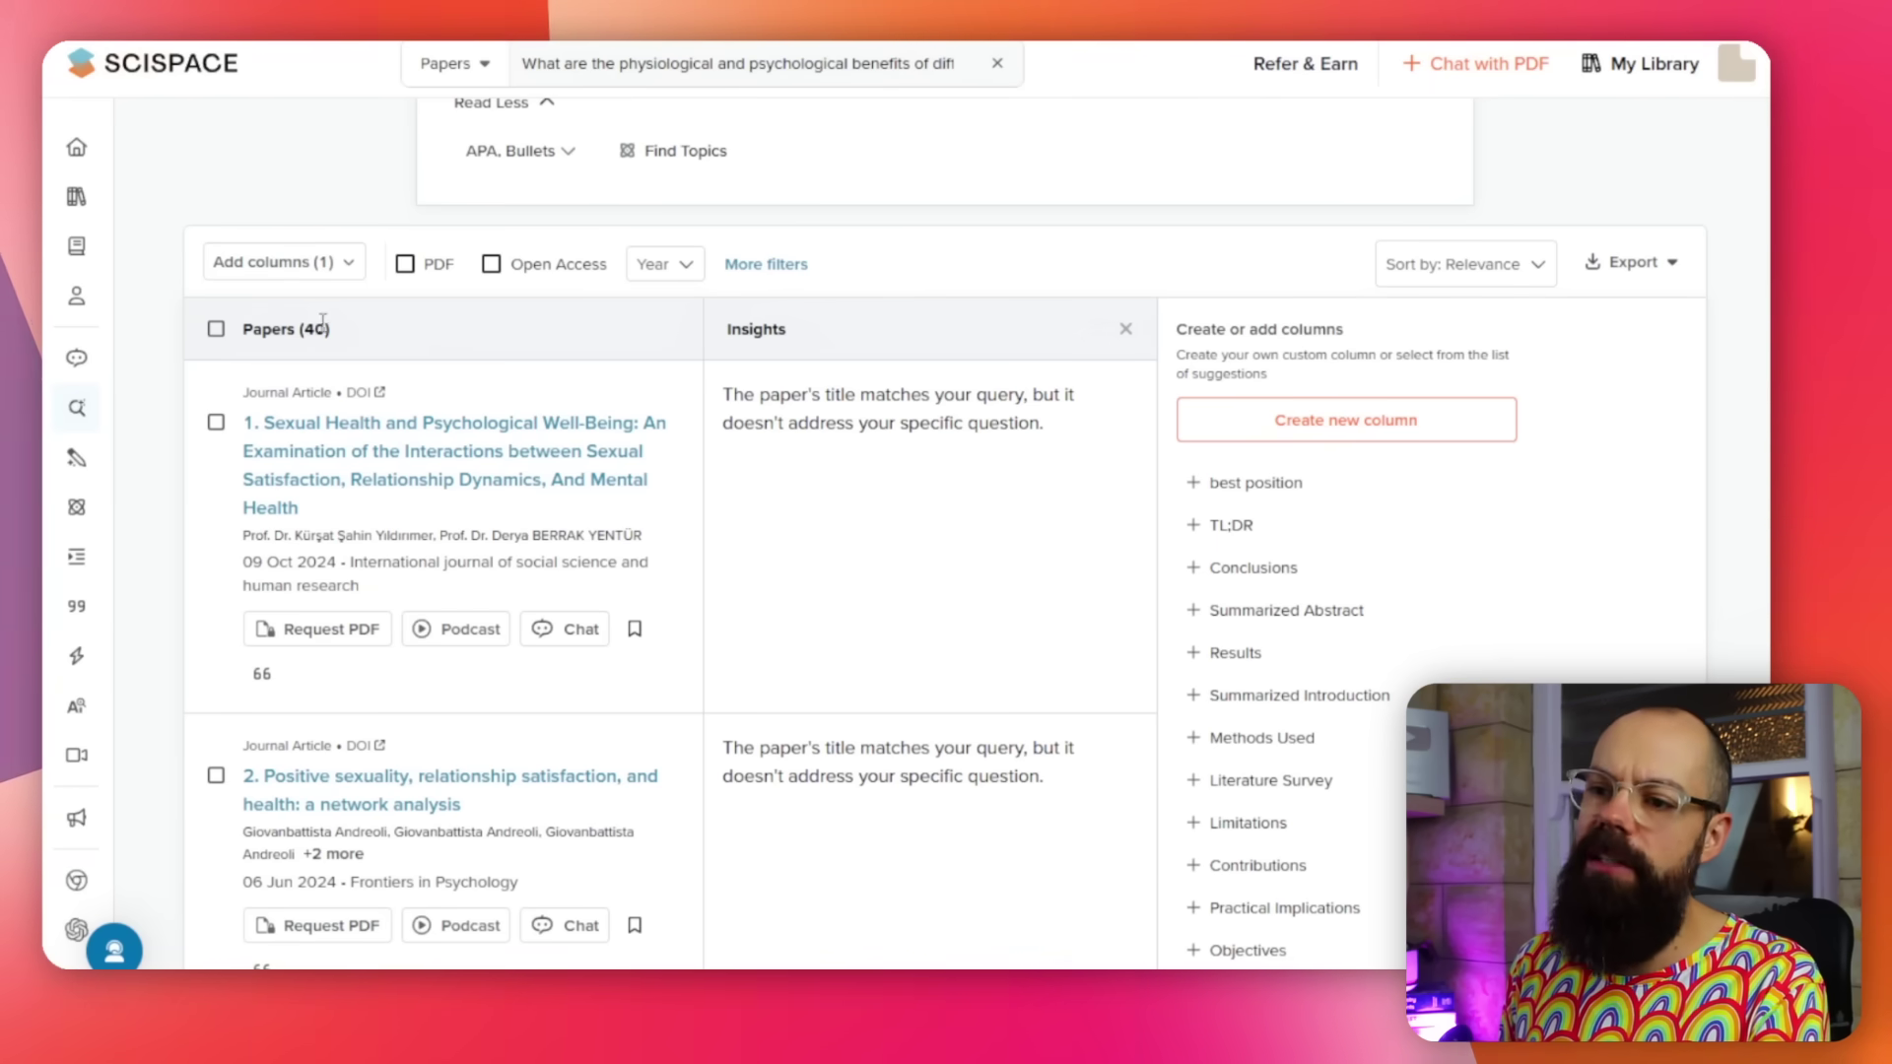
pyautogui.scroll(-20, 559, 433)
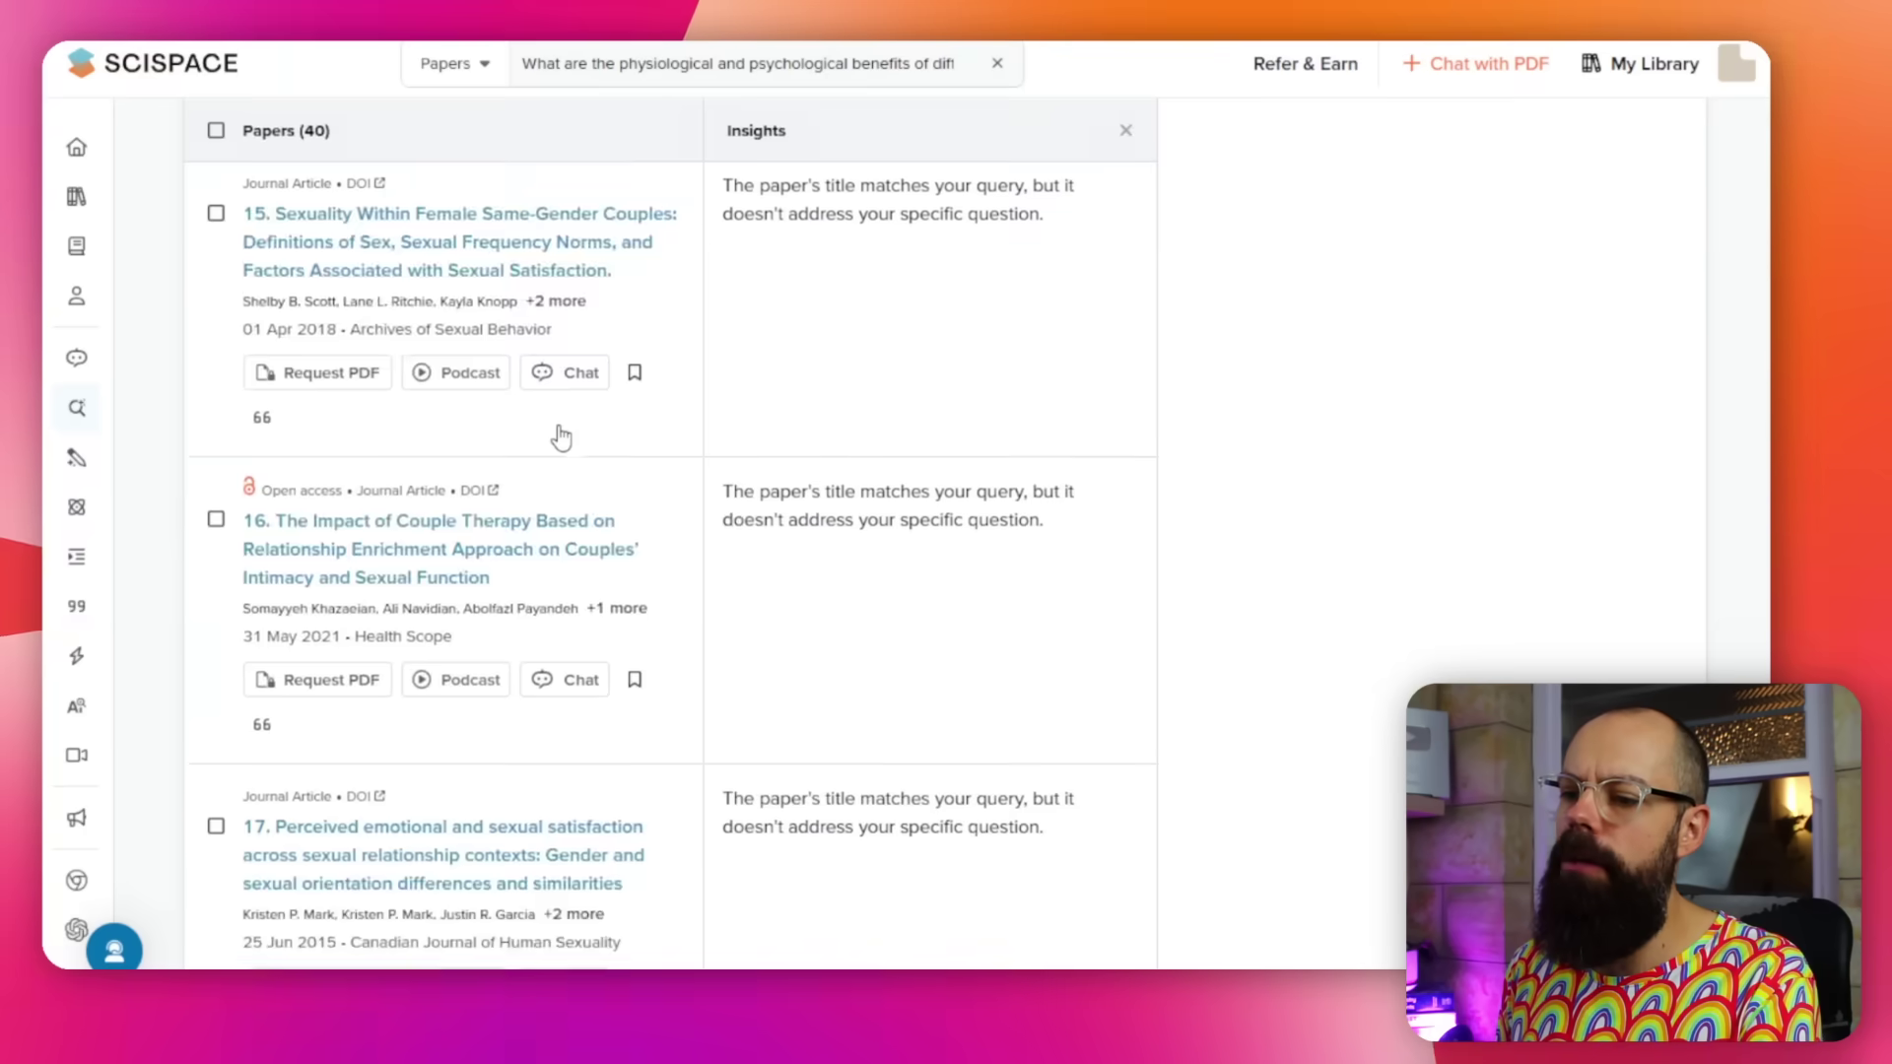
pyautogui.scroll(-20, 560, 436)
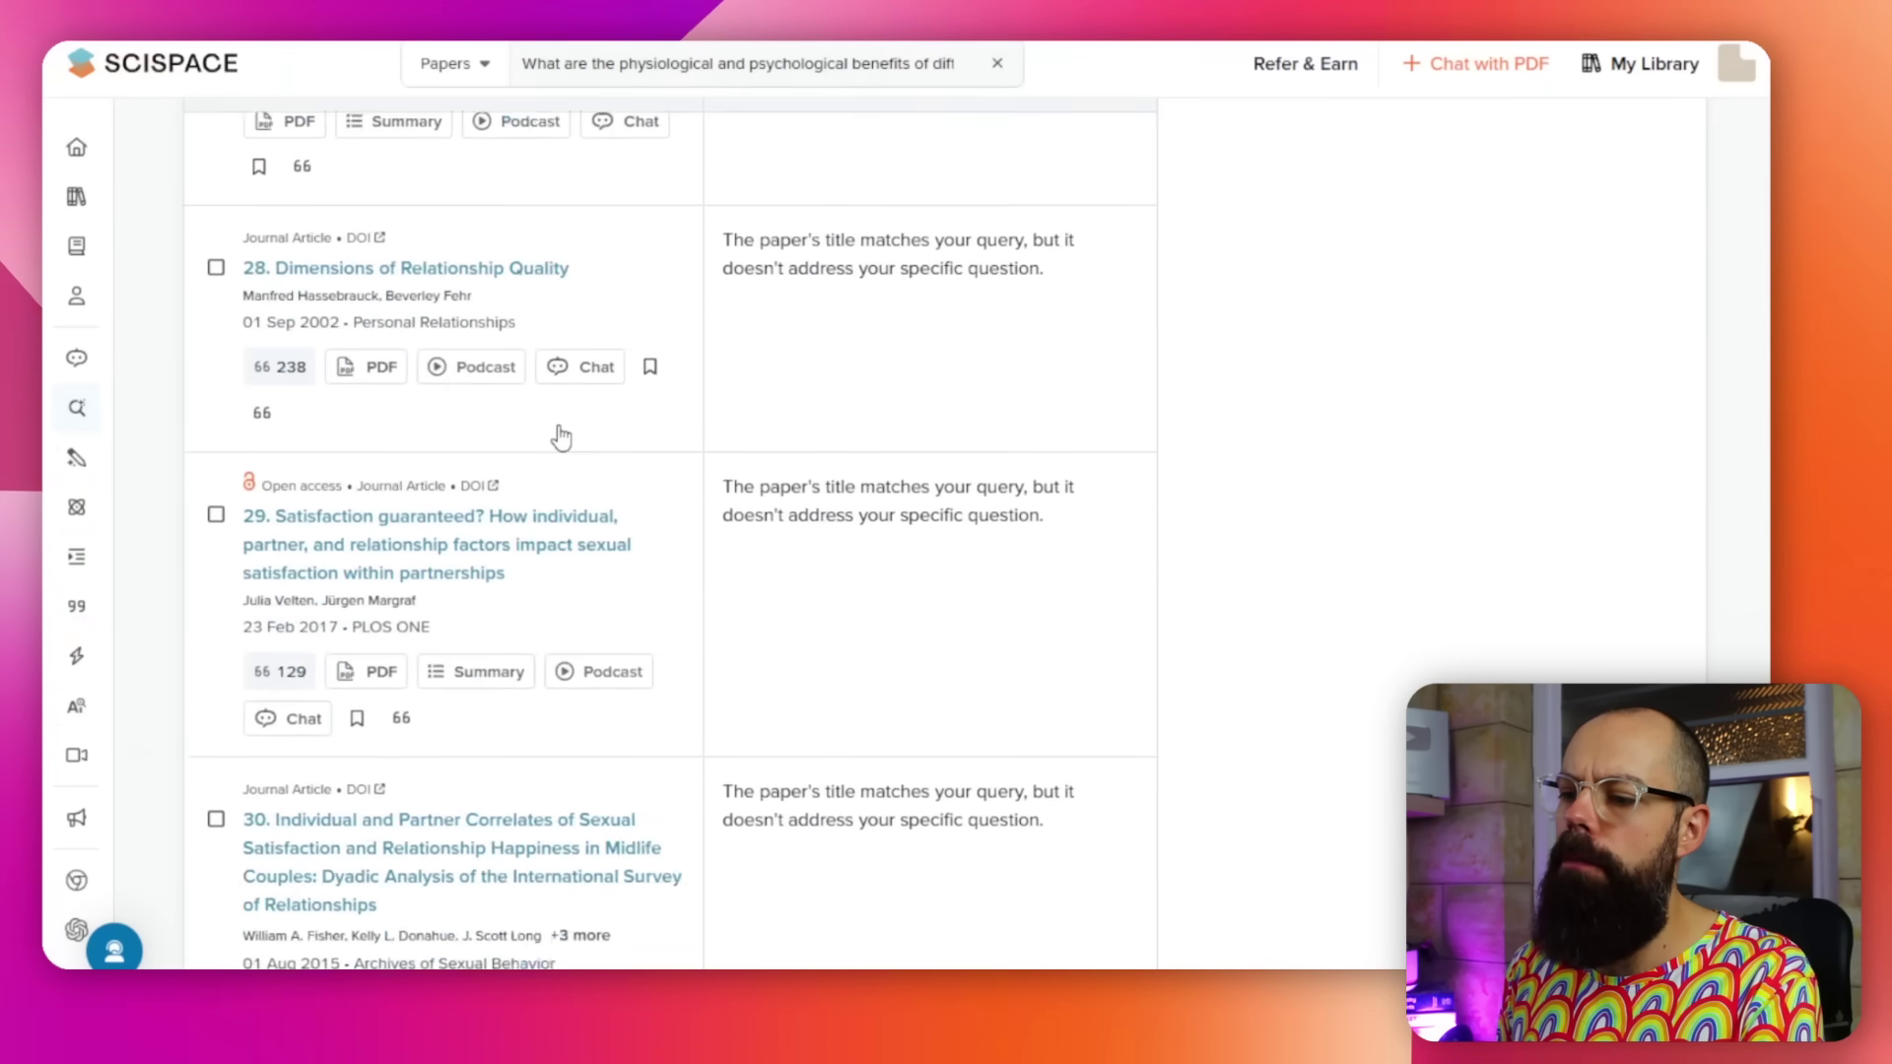
pyautogui.scroll(-15, 561, 437)
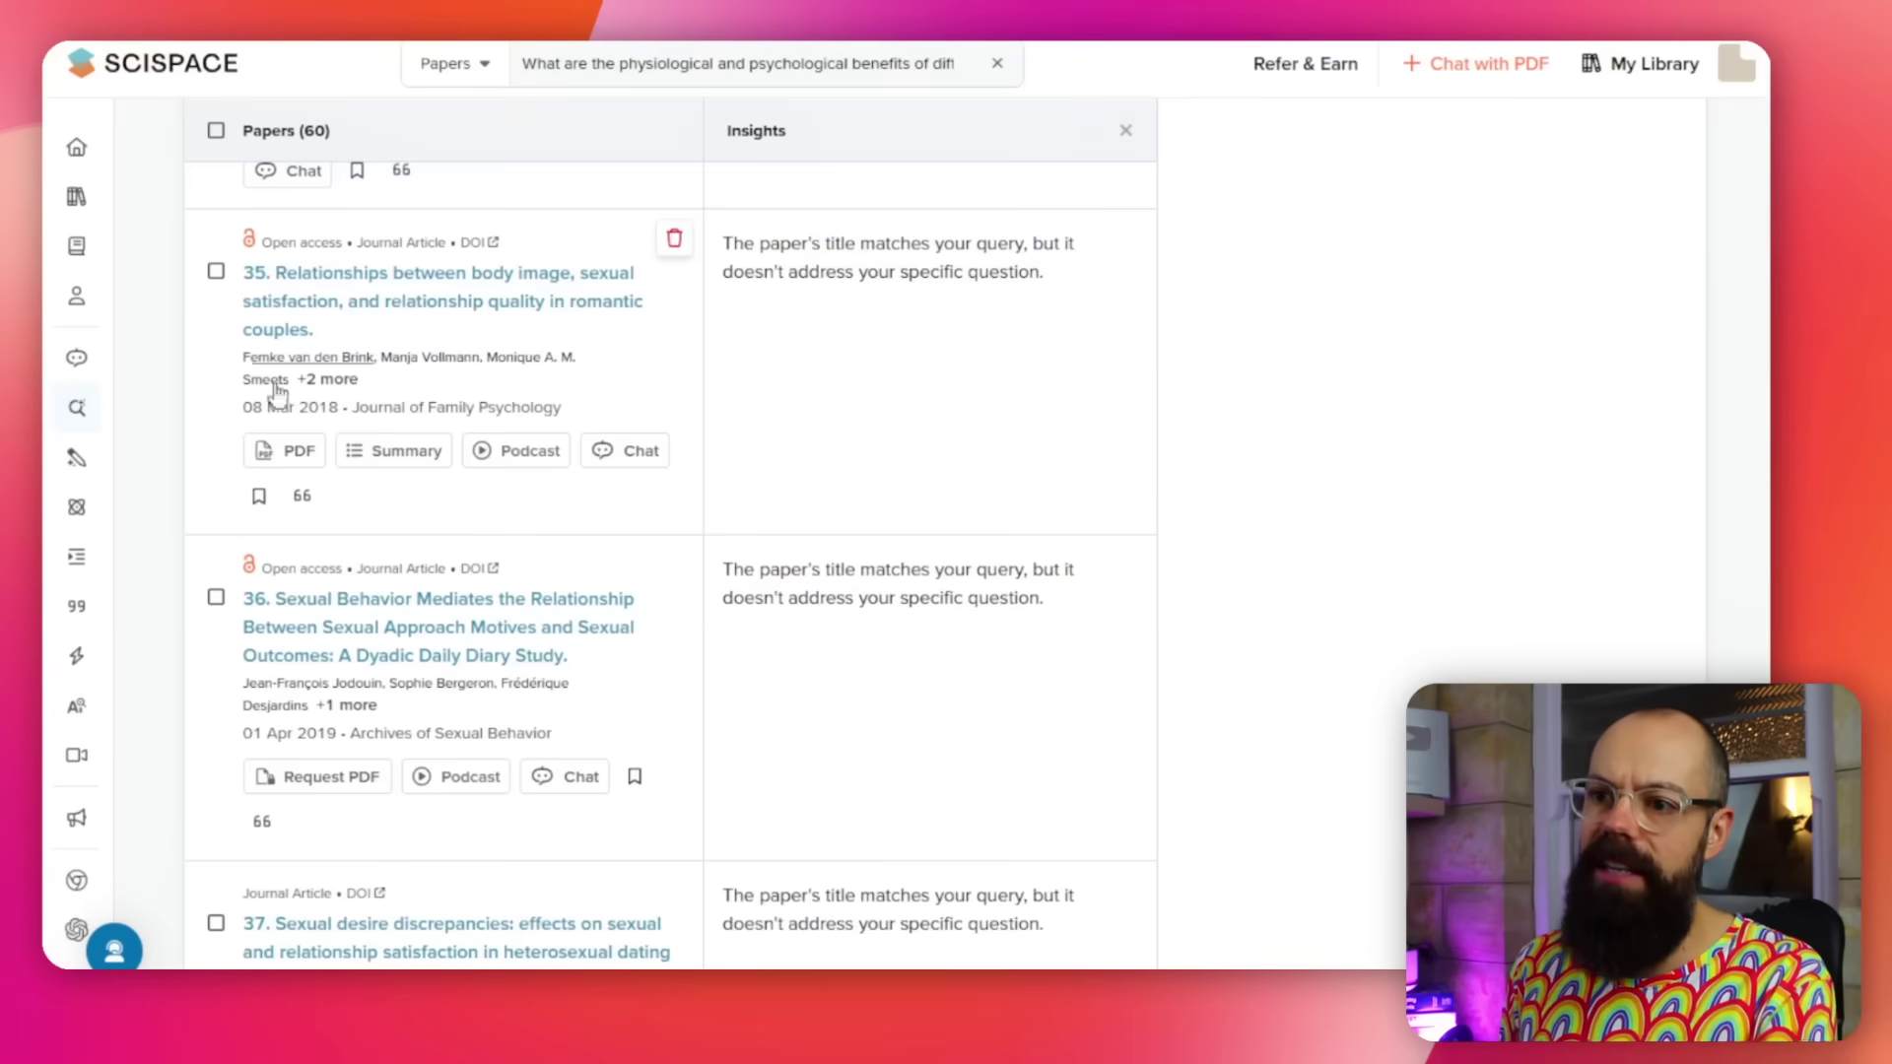
pyautogui.scroll(20, 279, 393)
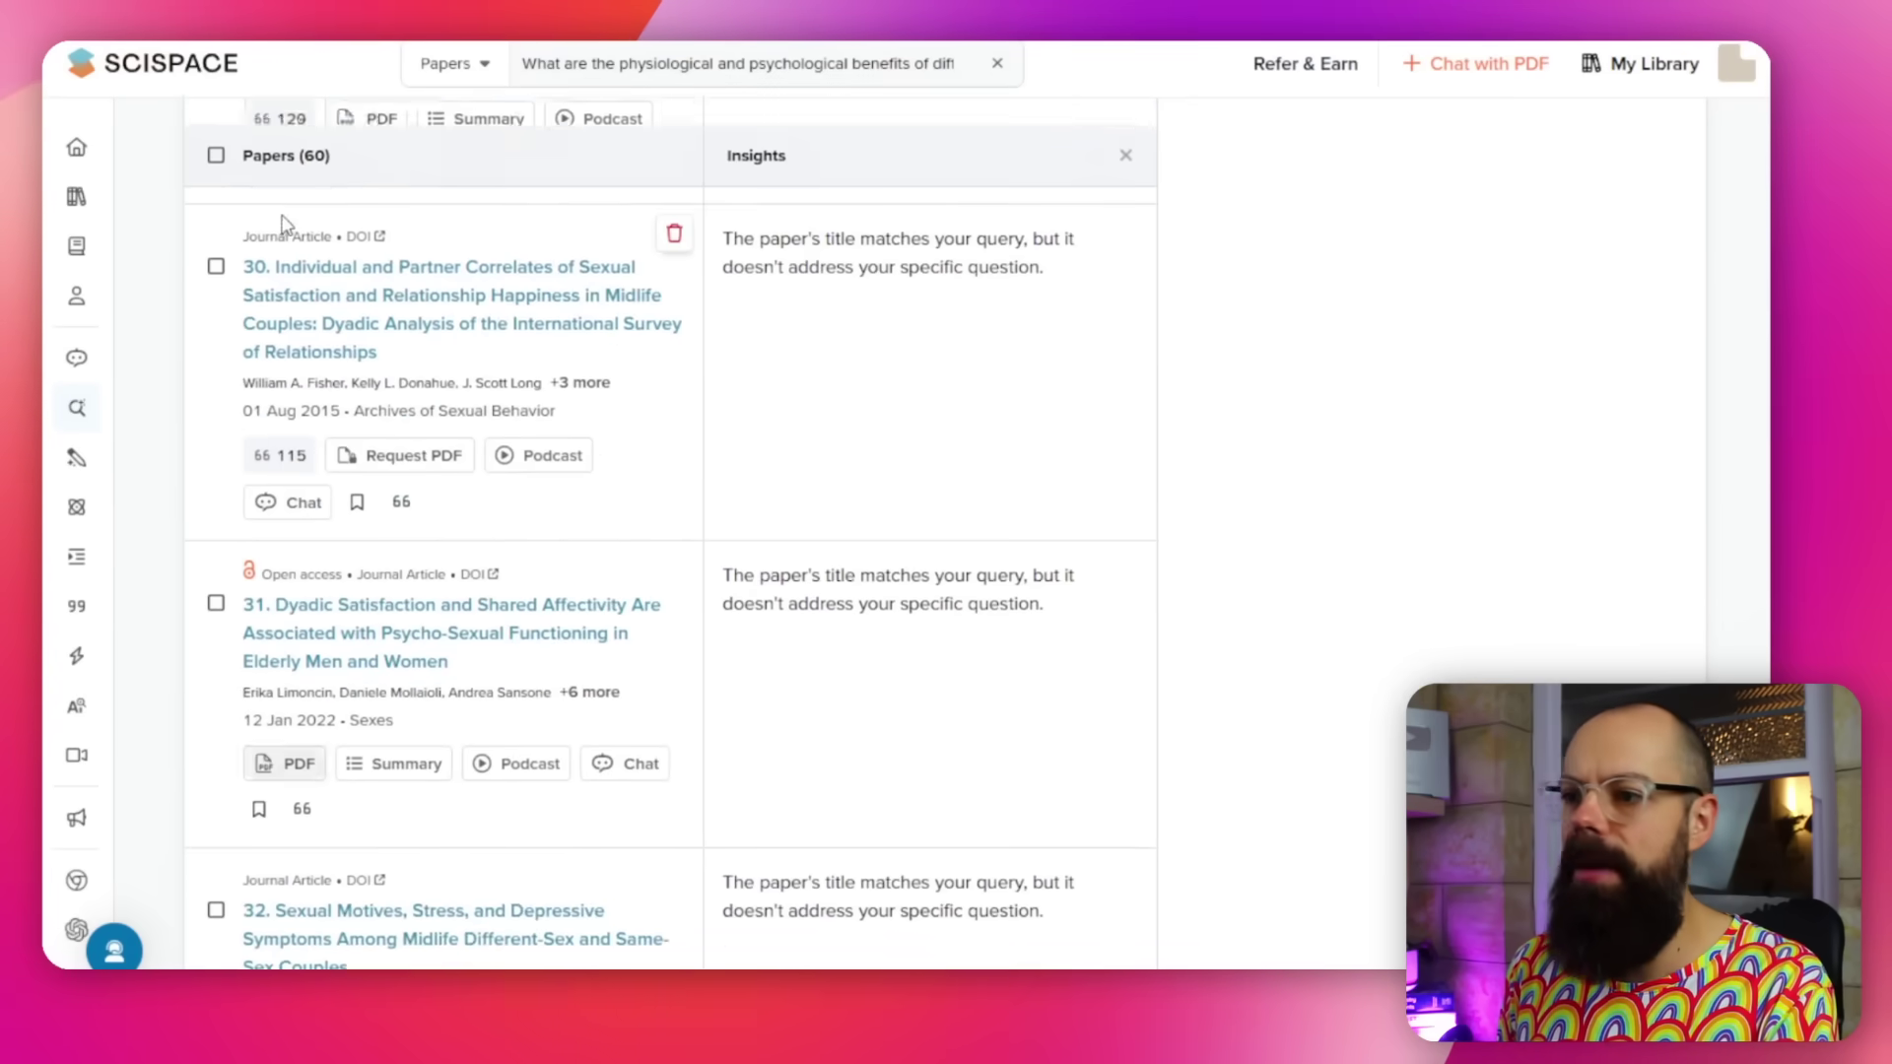
pyautogui.scroll(20, 564, 394)
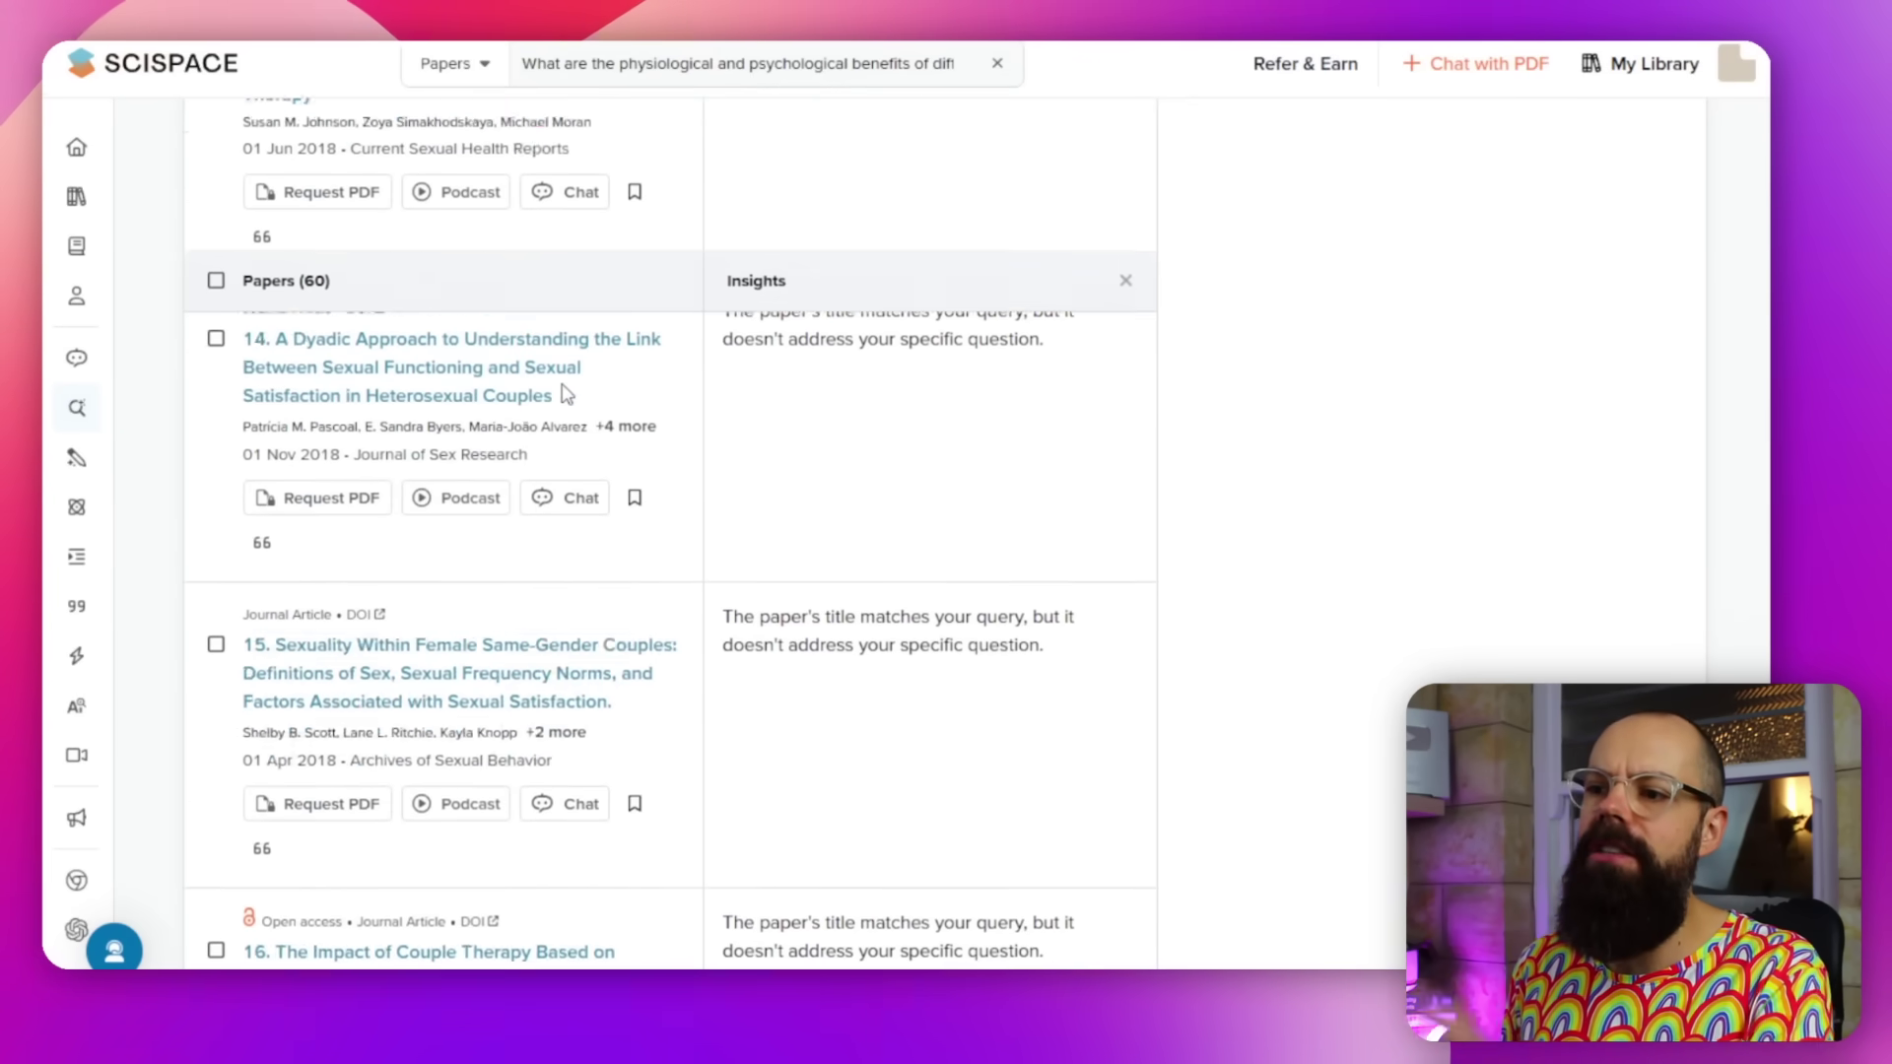
pyautogui.scroll(20, 566, 394)
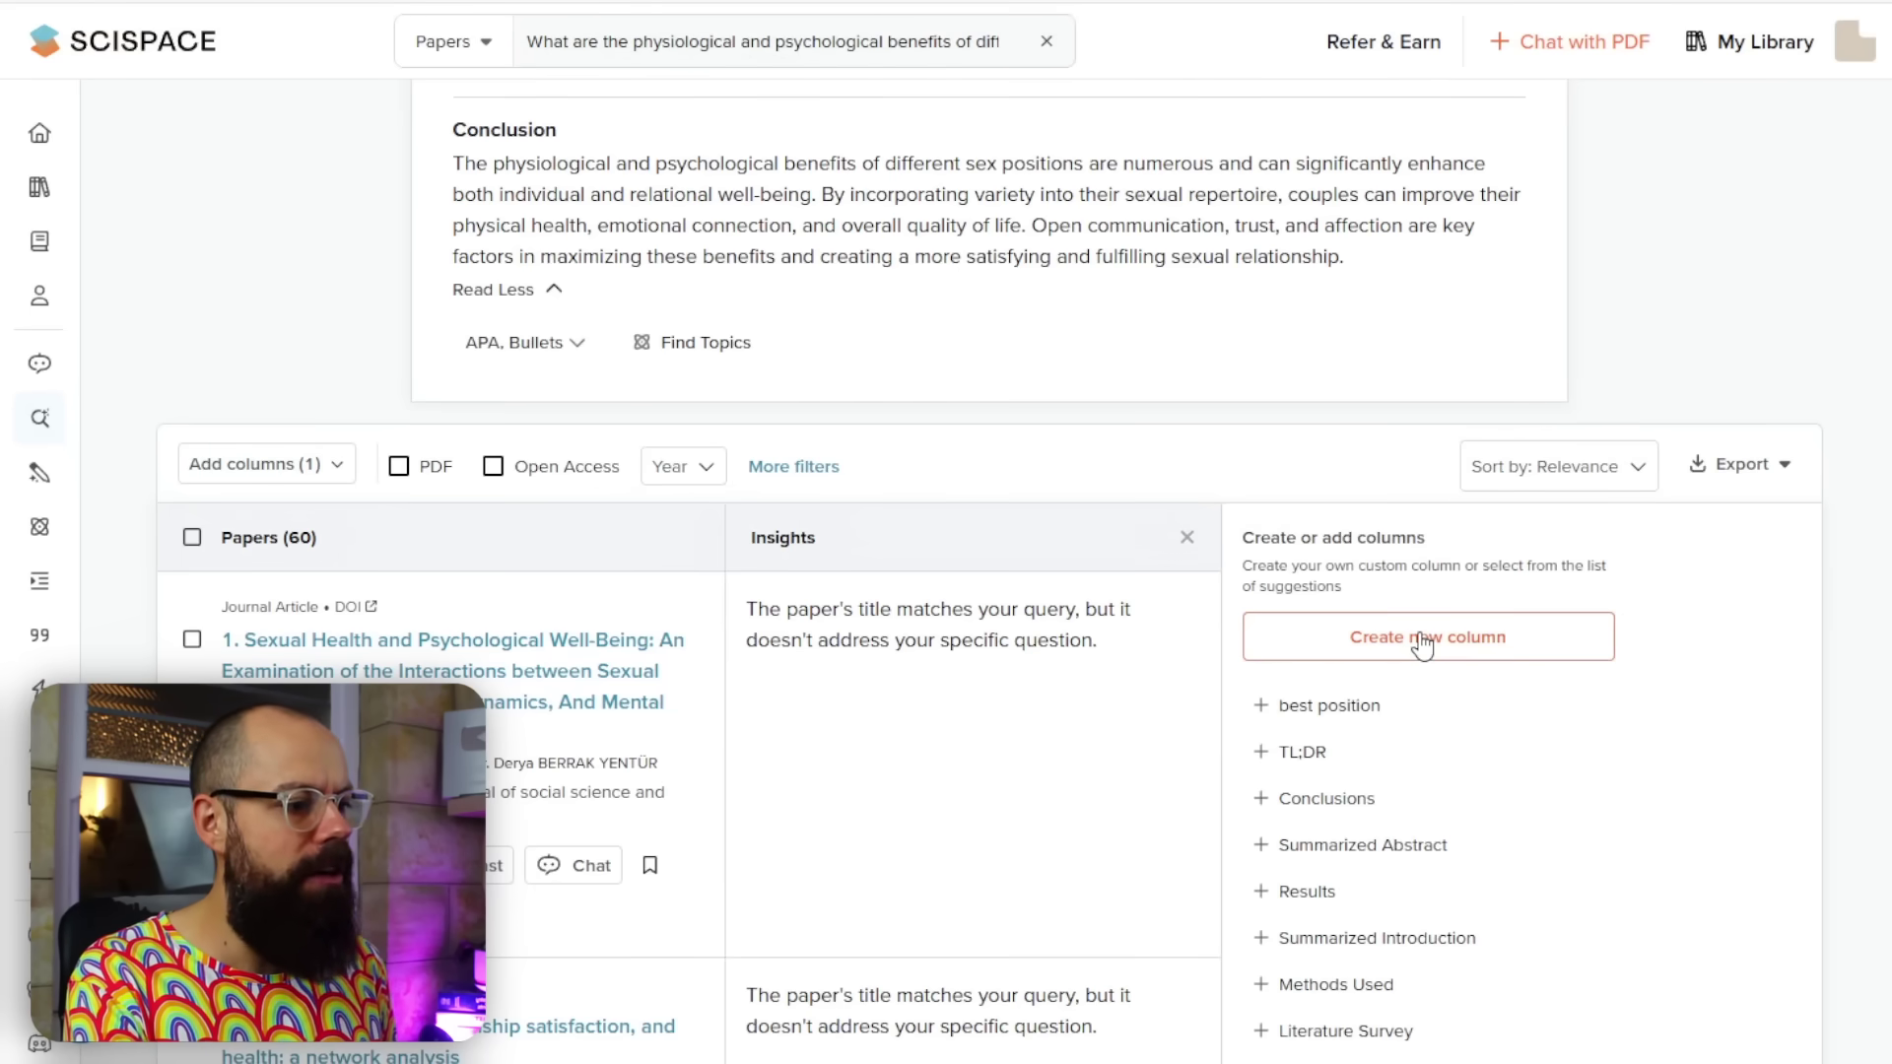
# Add a Methods Used column to the table and view the Export format options.
pyautogui.scroll(-1, 1363, 847)
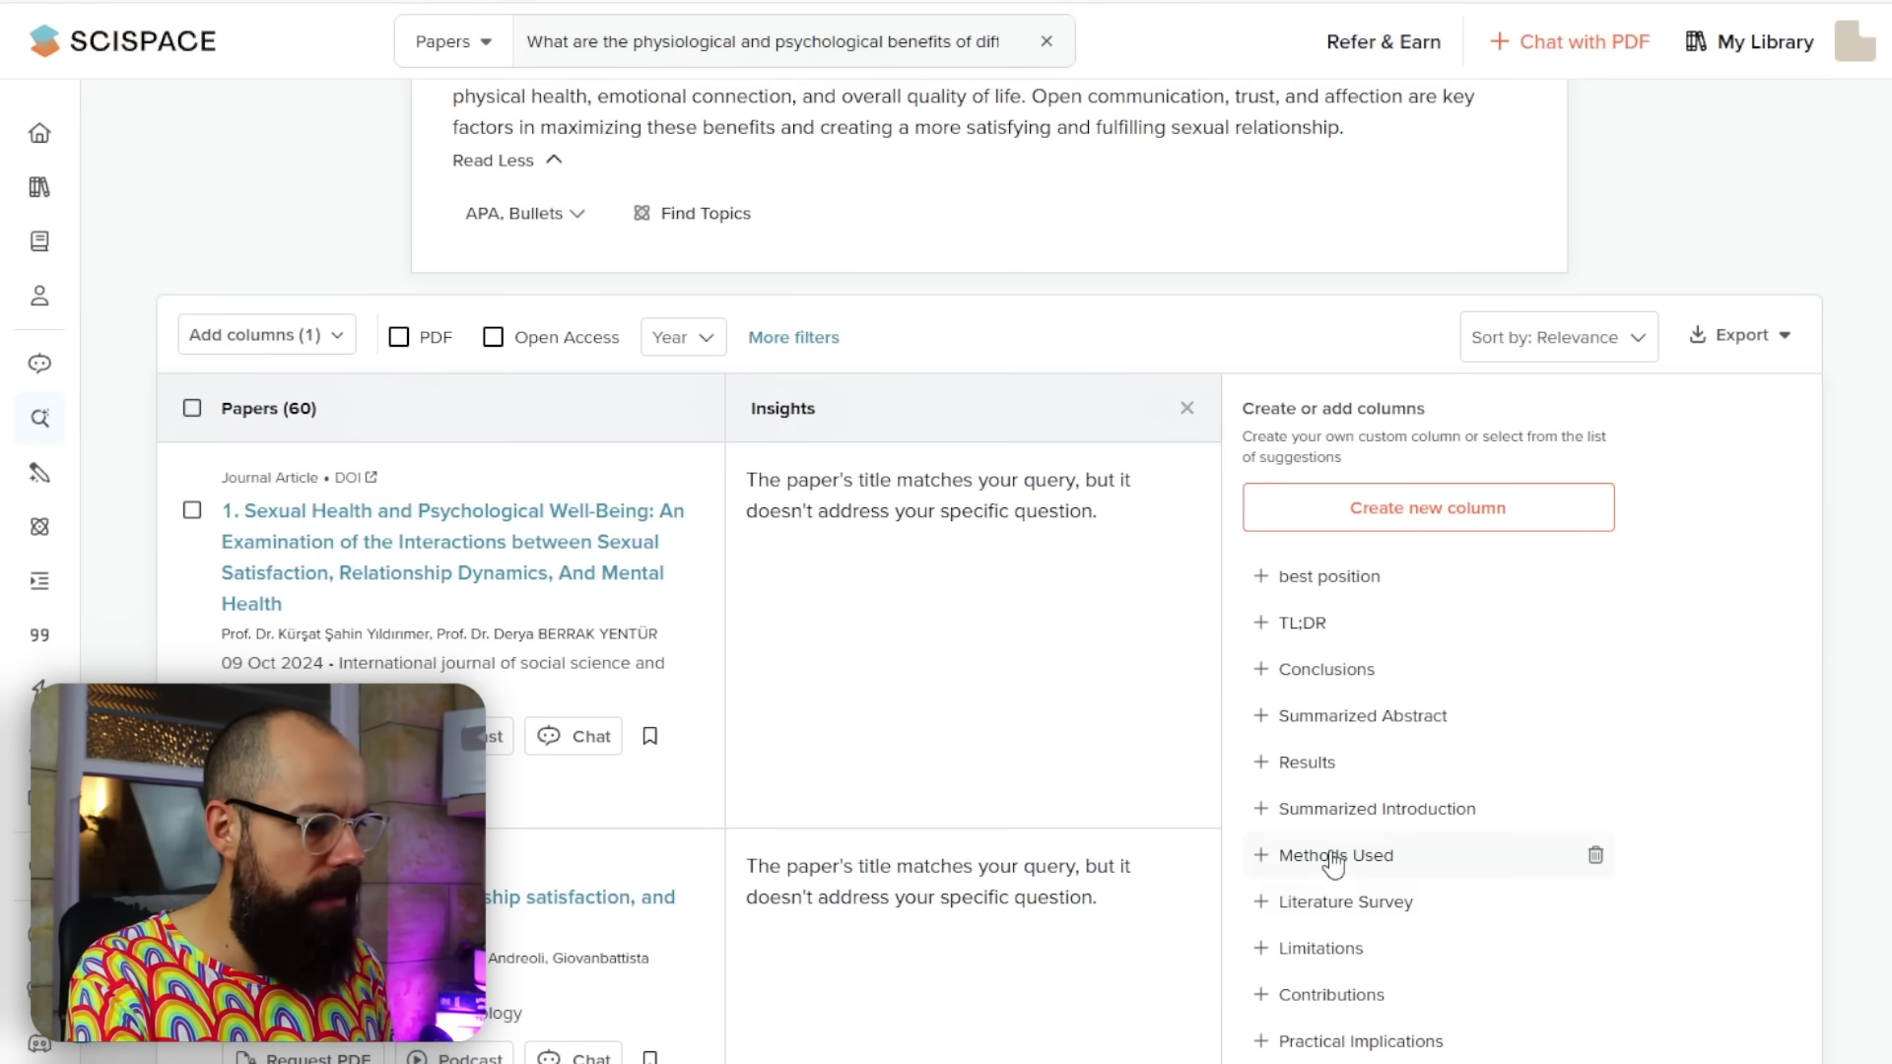
pyautogui.click(1332, 856)
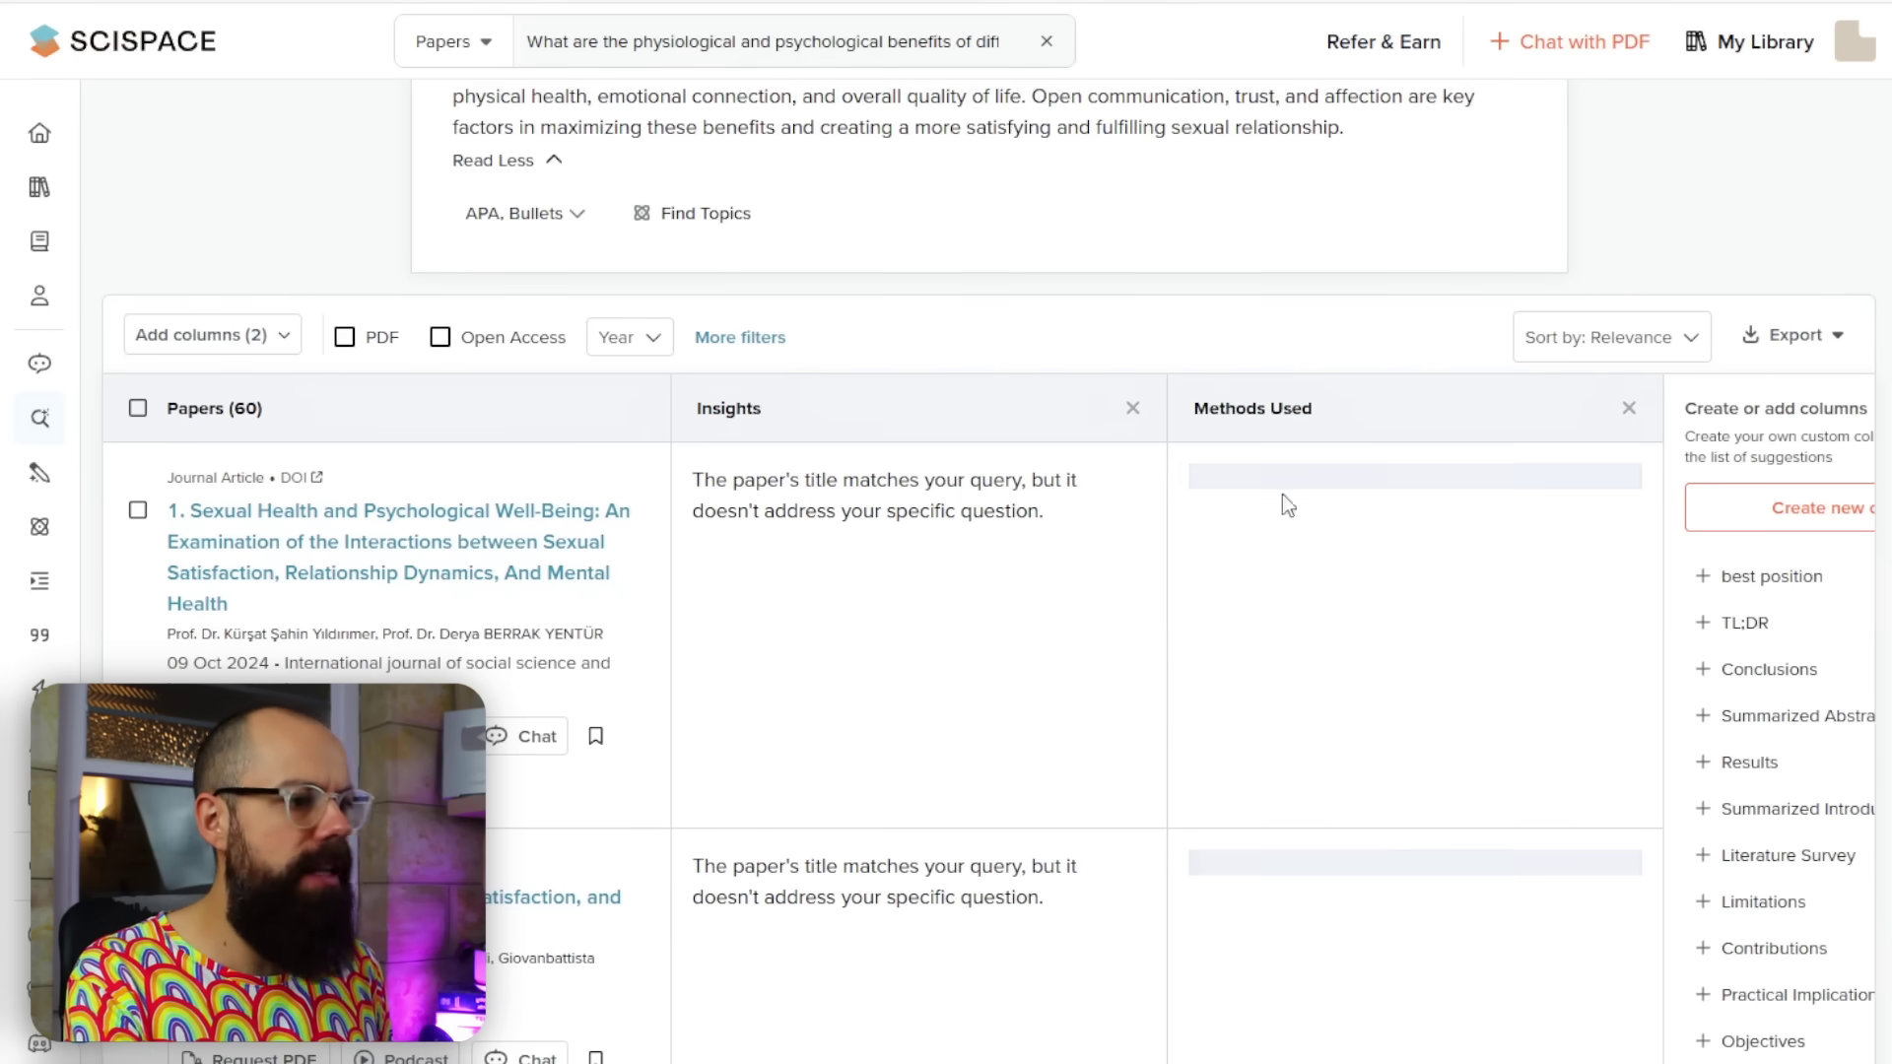
pyautogui.scroll(-15, 979, 485)
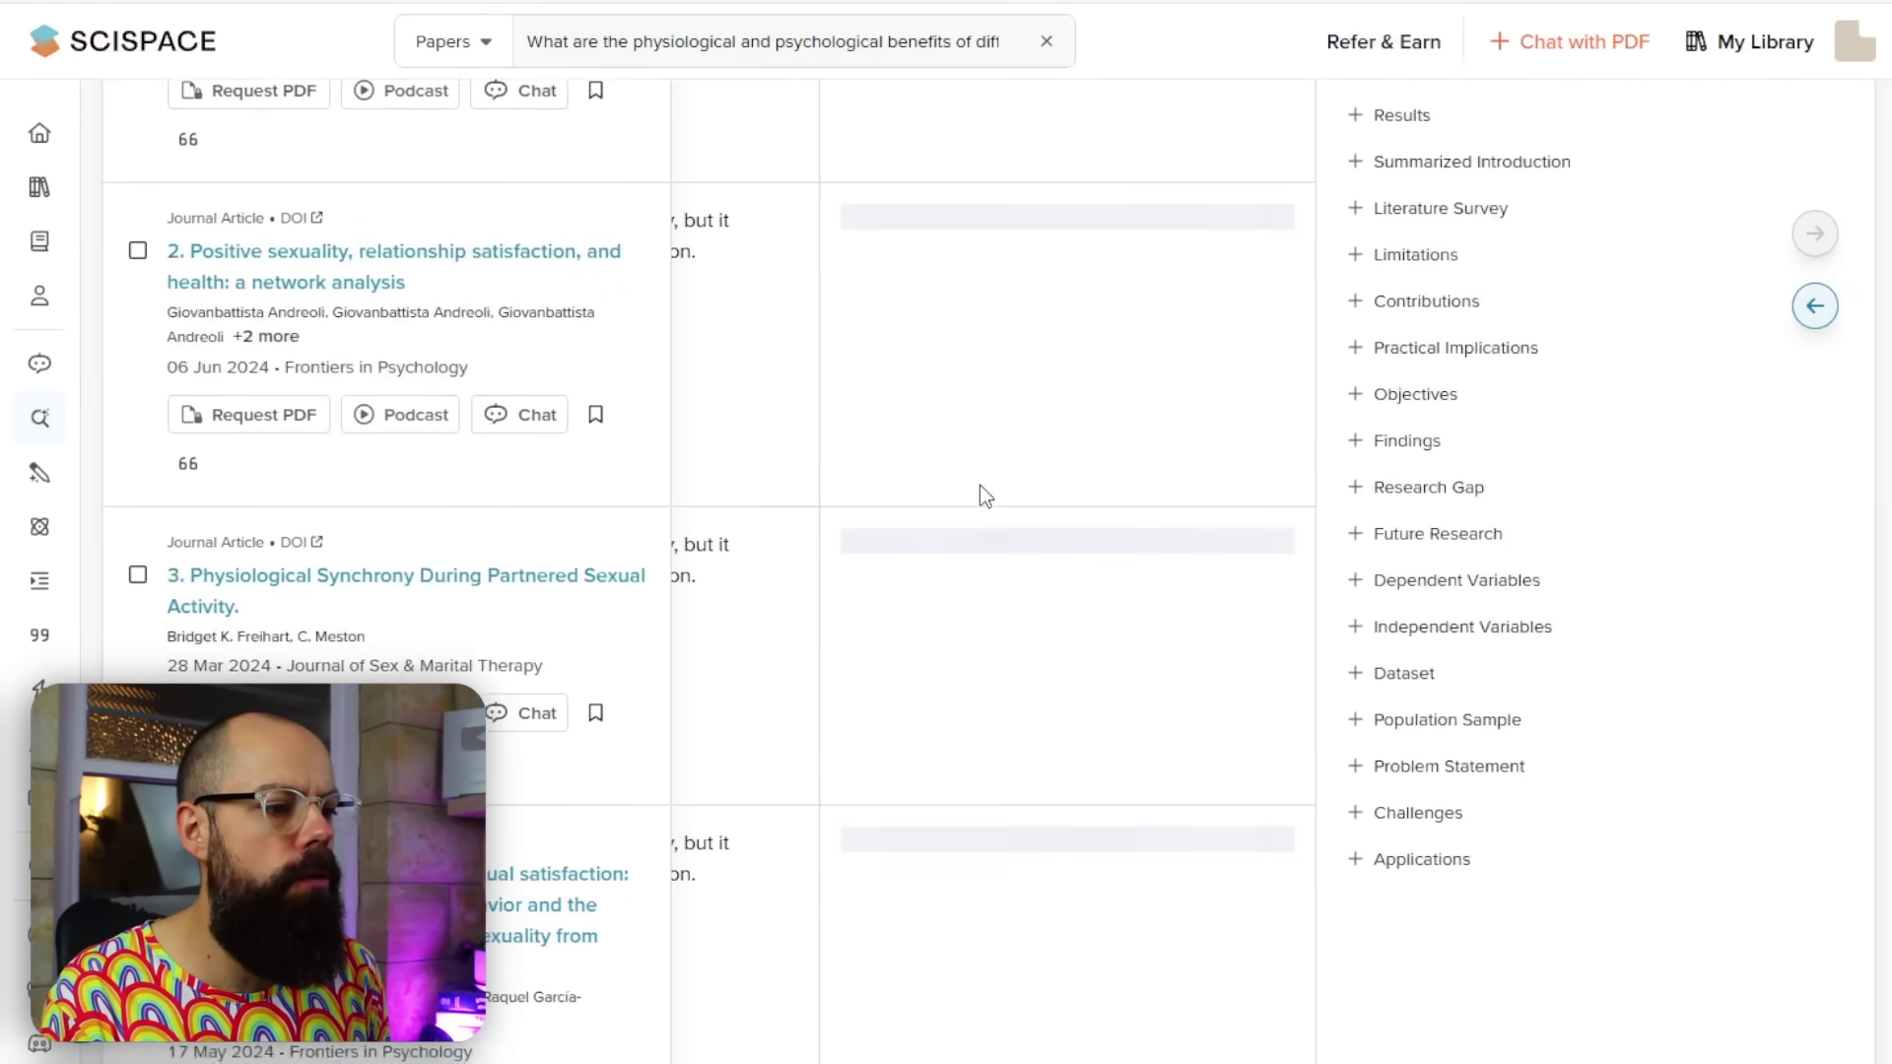
pyautogui.scroll(20, 981, 487)
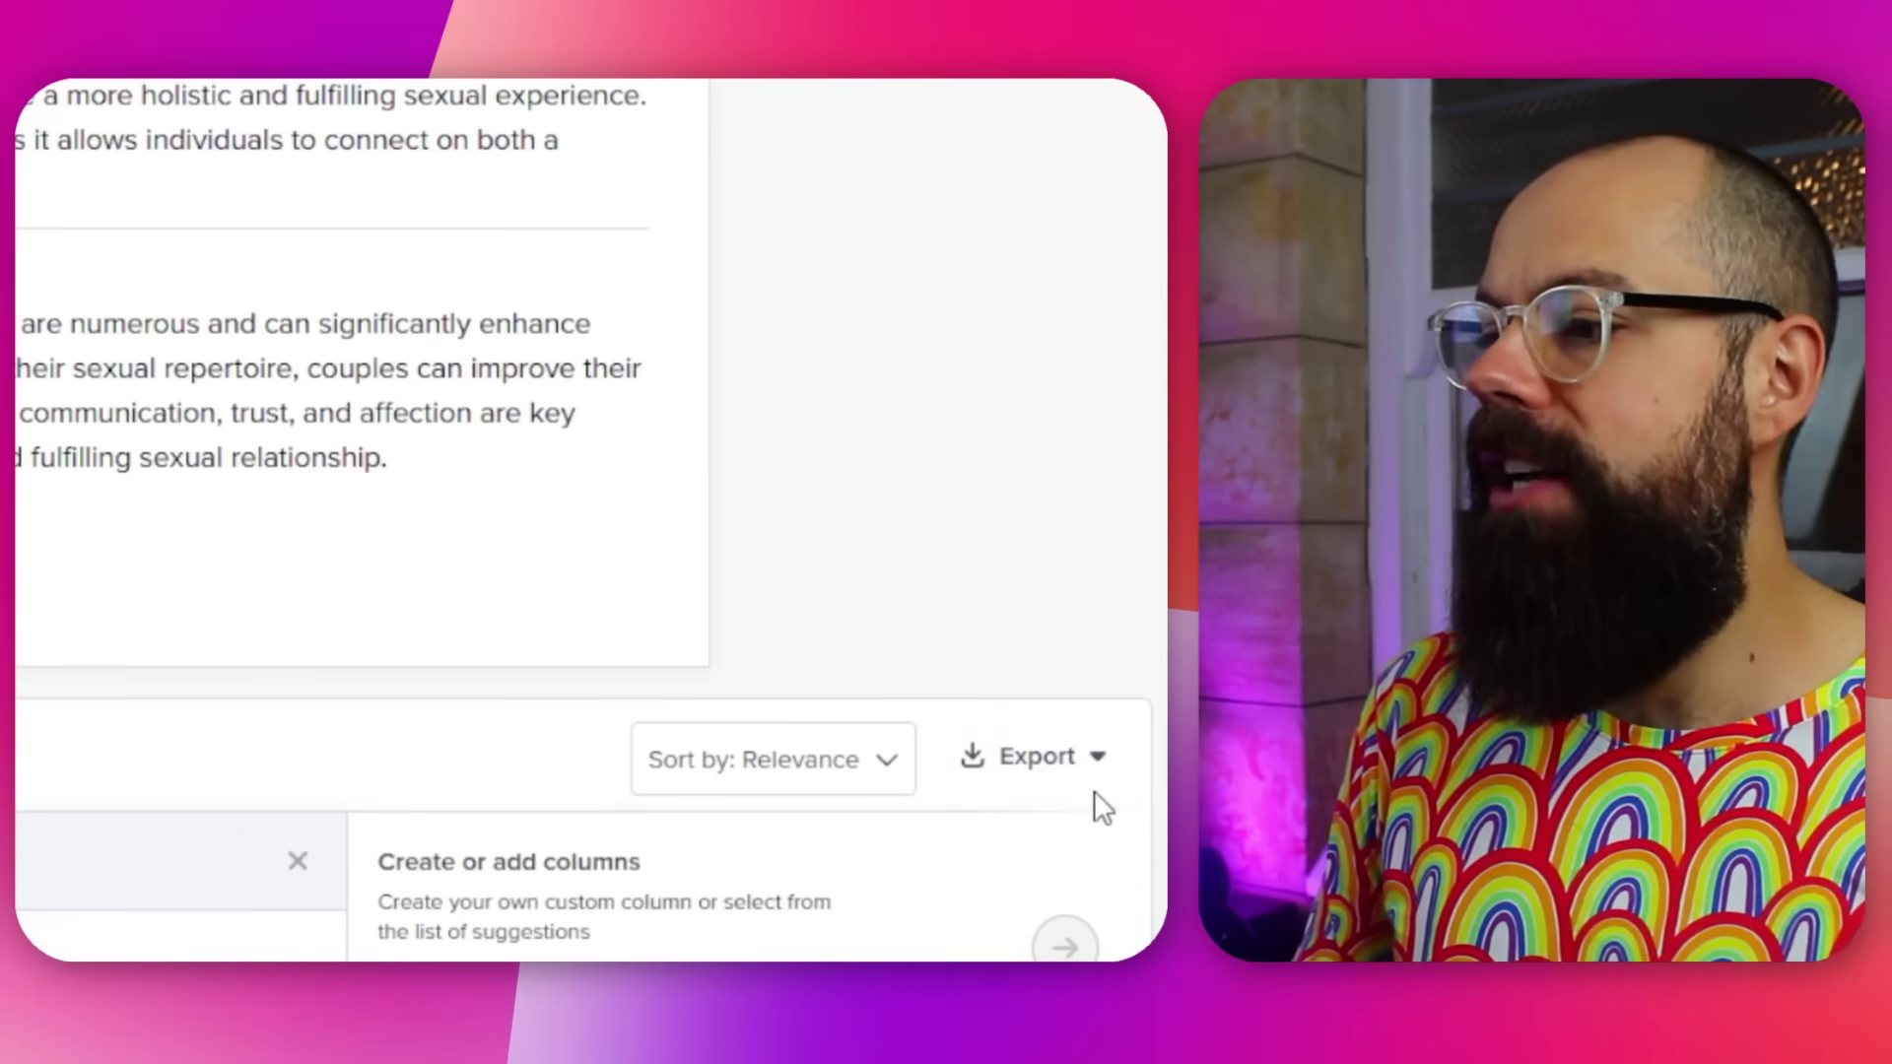
pyautogui.click(1098, 760)
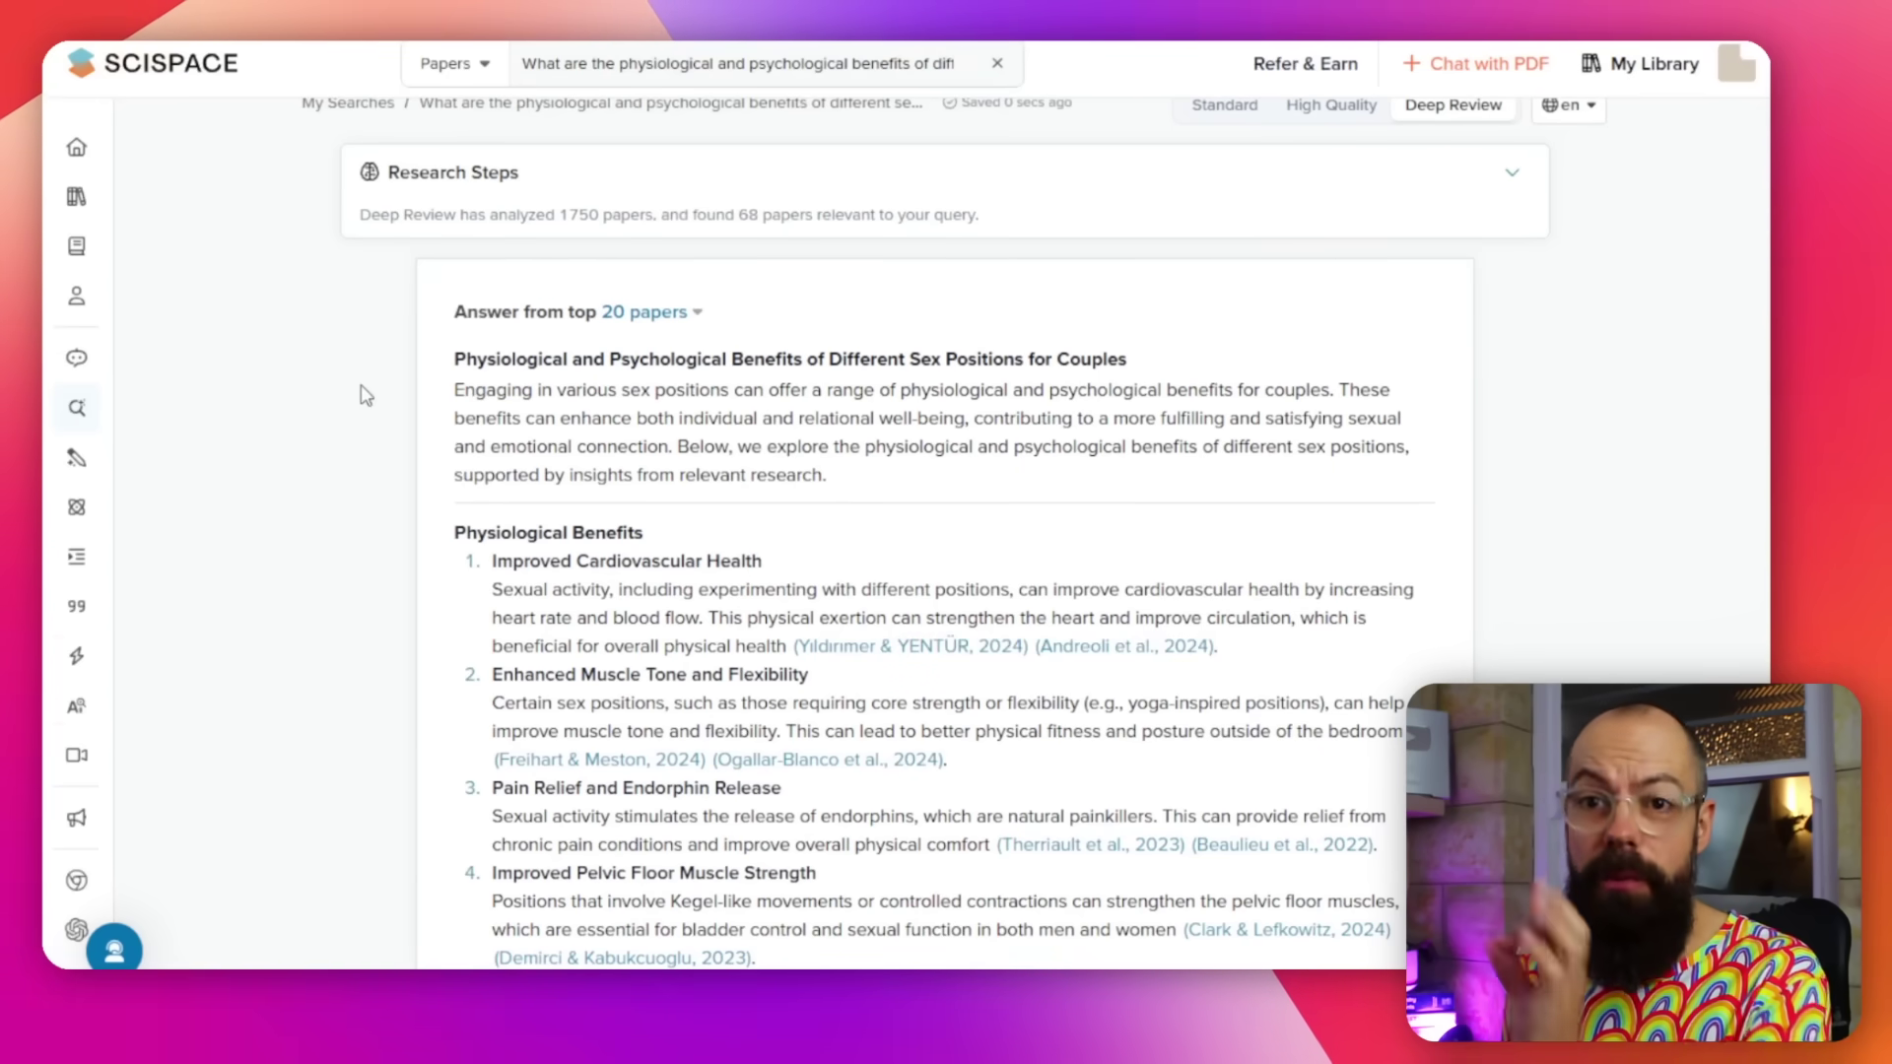
# Scroll down the table as Methods Used fills in through paper 60 to Related Questions.
pyautogui.scroll(-20, 608, 693)
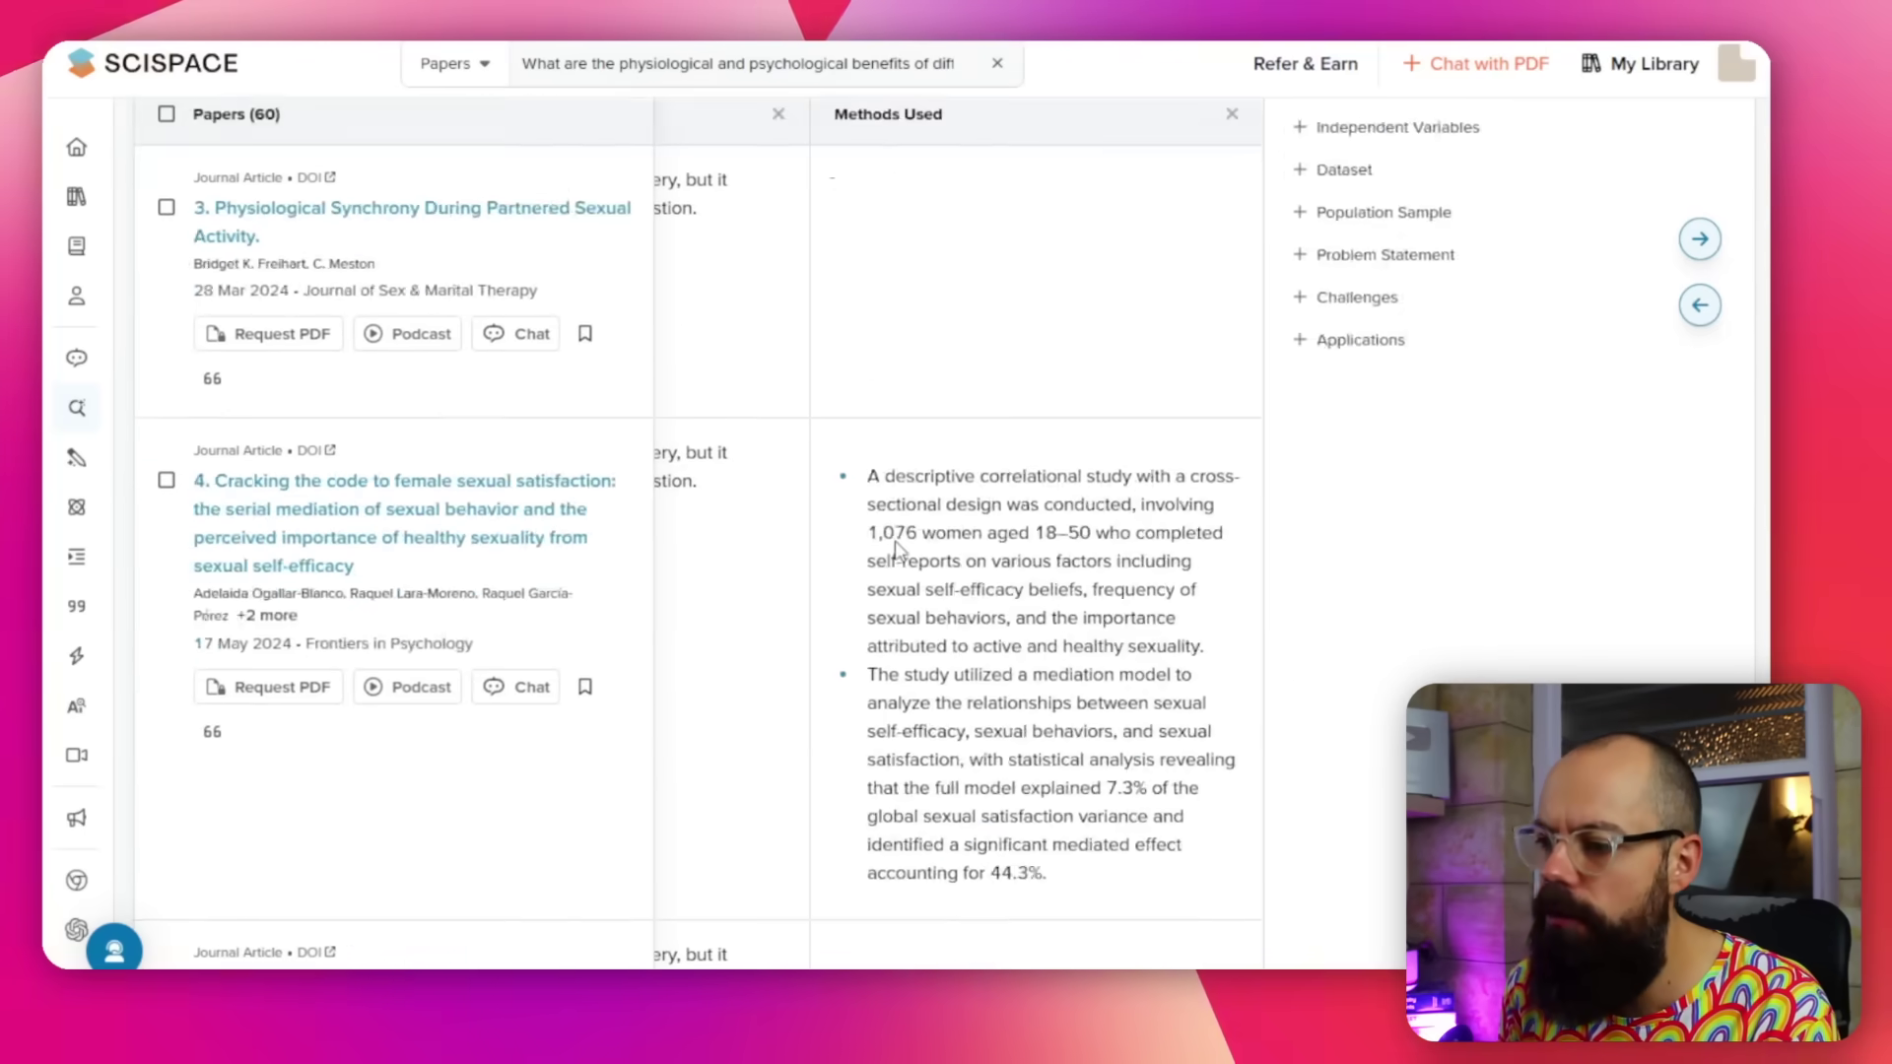
pyautogui.scroll(-7, 898, 557)
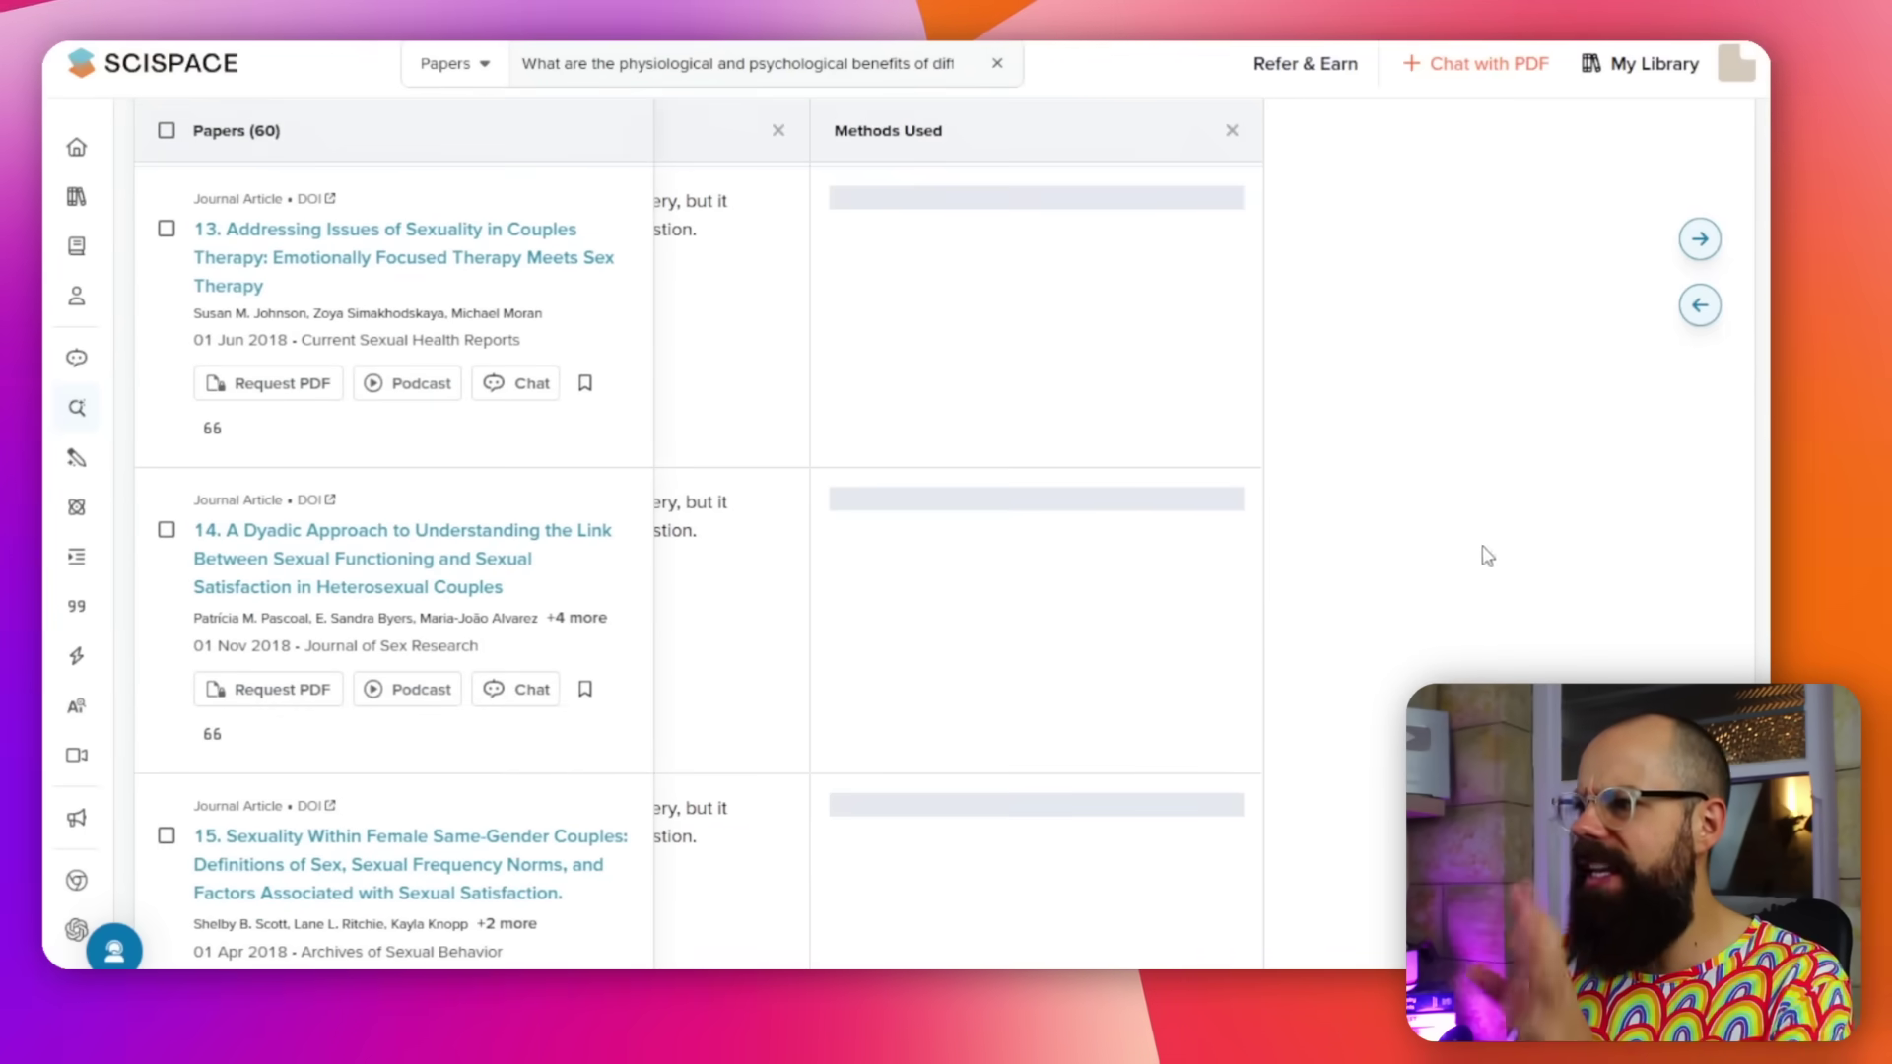
pyautogui.scroll(-20, 636, 645)
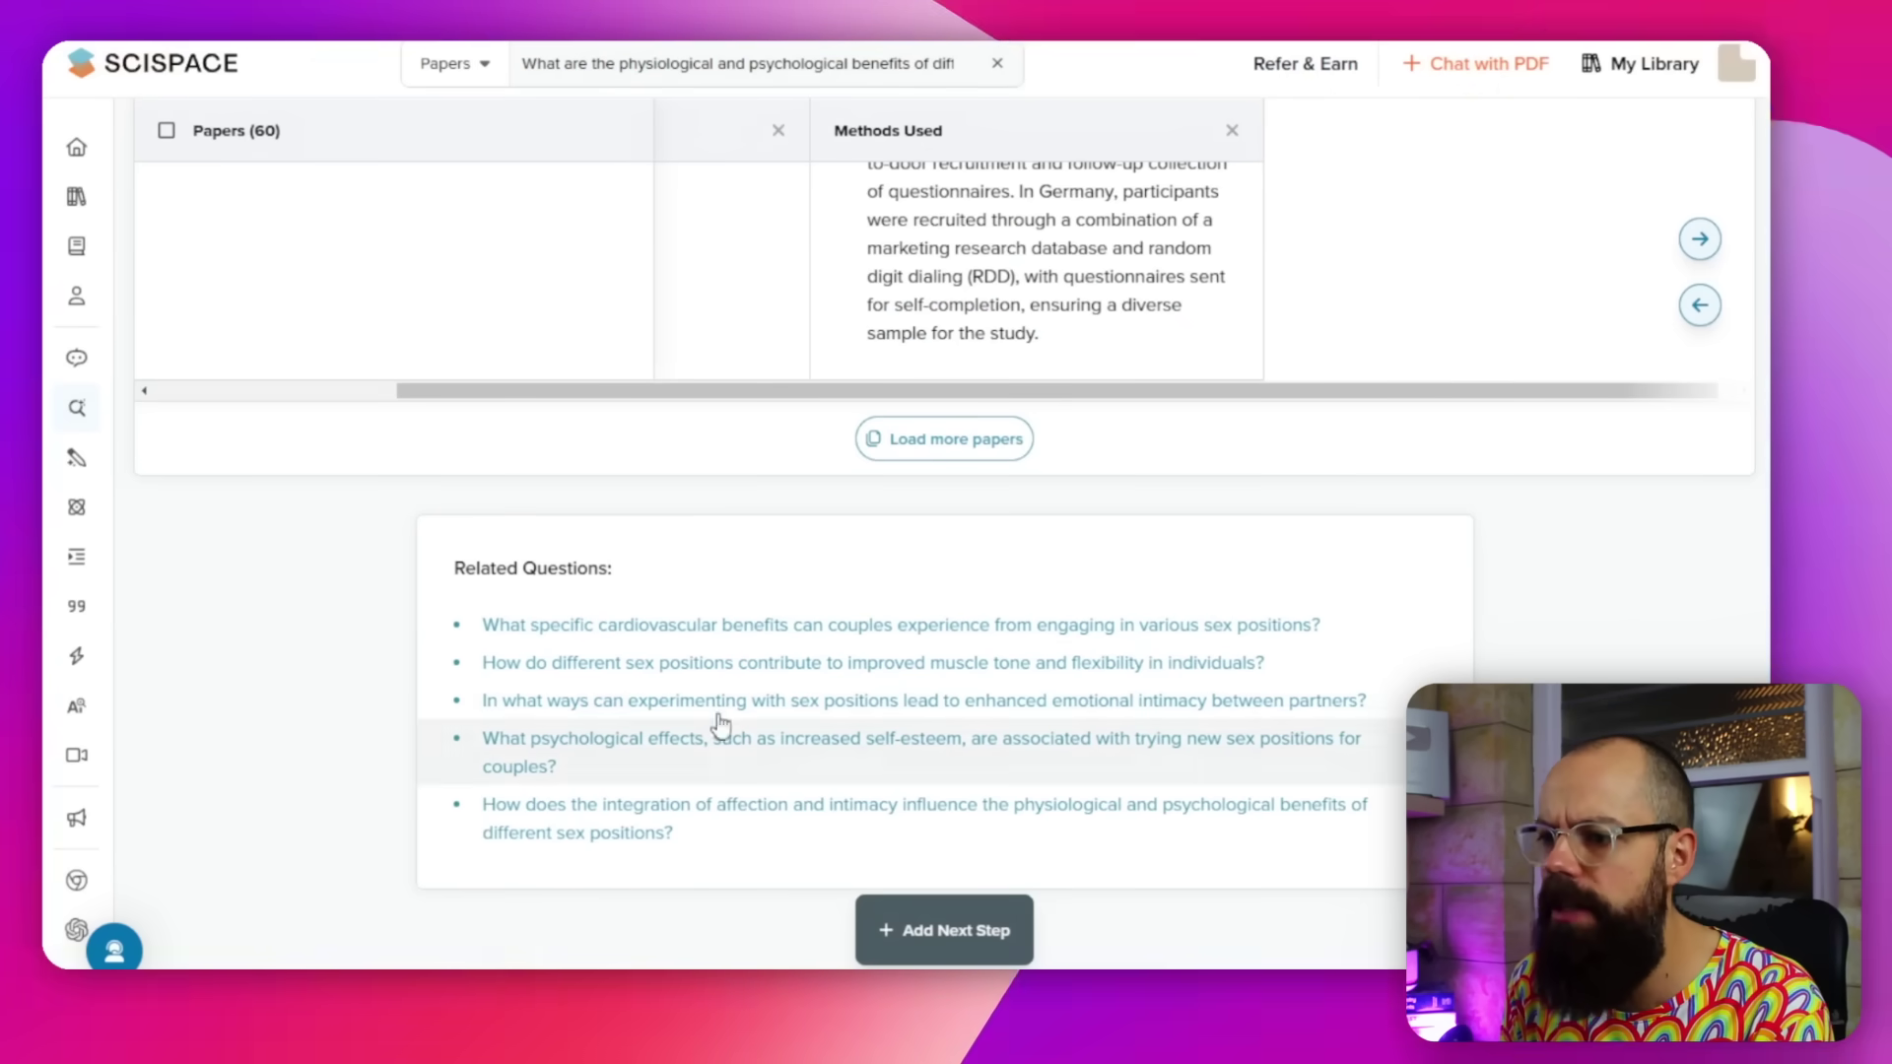
# Show the Suggested Steps popup from the Add Next Step button at the page bottom.
pyautogui.click(891, 928)
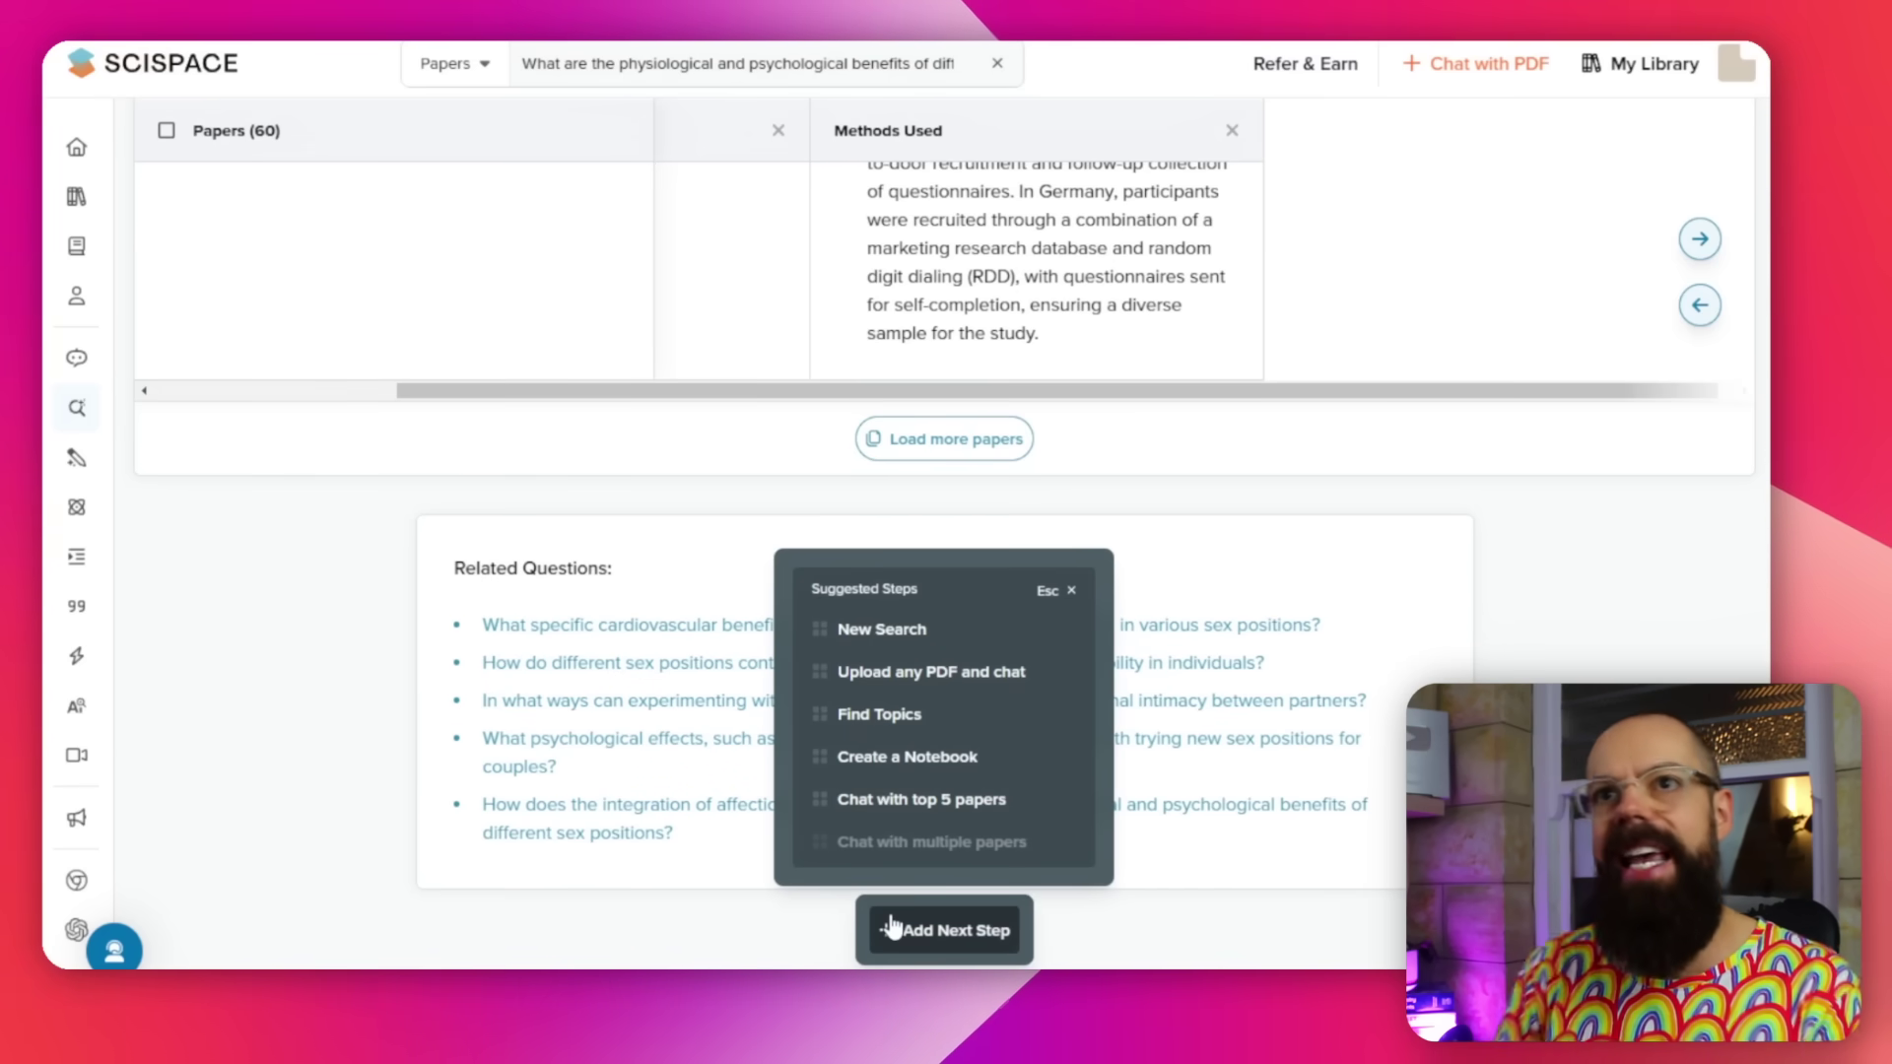